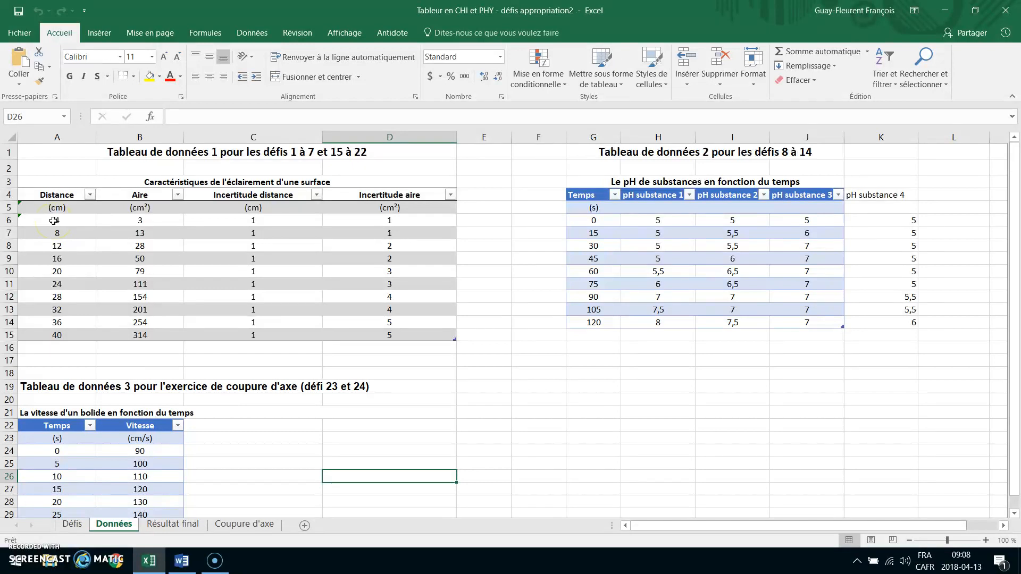
Step: Insert a points-only scatter chart from the Distance and Aire values in cells A6:B15
{"action": "left_click", "coordinate": [53, 220]}
{"action": "left_click_drag", "start_coordinate": [58, 226], "coordinate": [123, 335]}
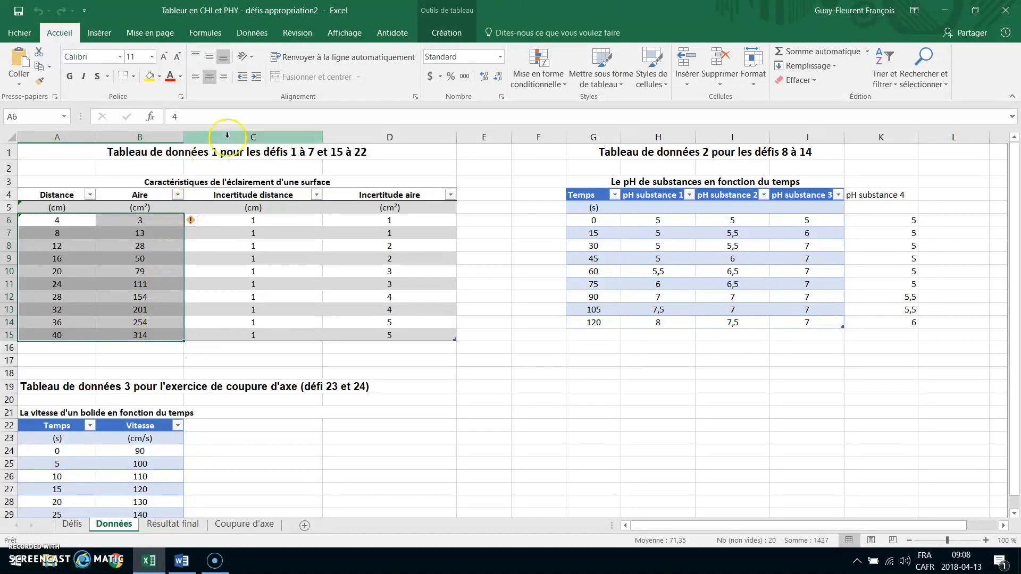
{"action": "left_click", "coordinate": [103, 36]}
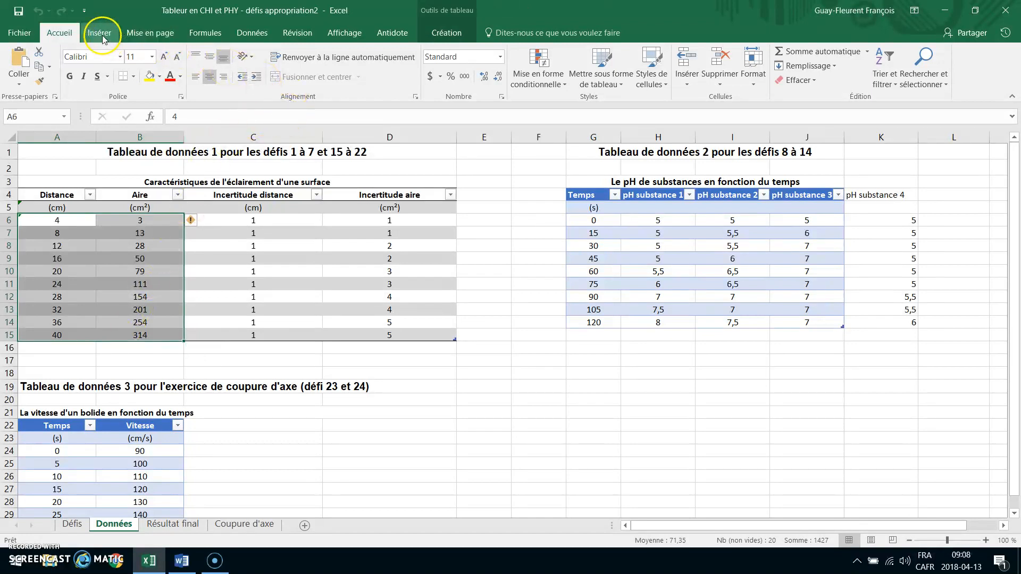
{"action": "left_click", "coordinate": [470, 84]}
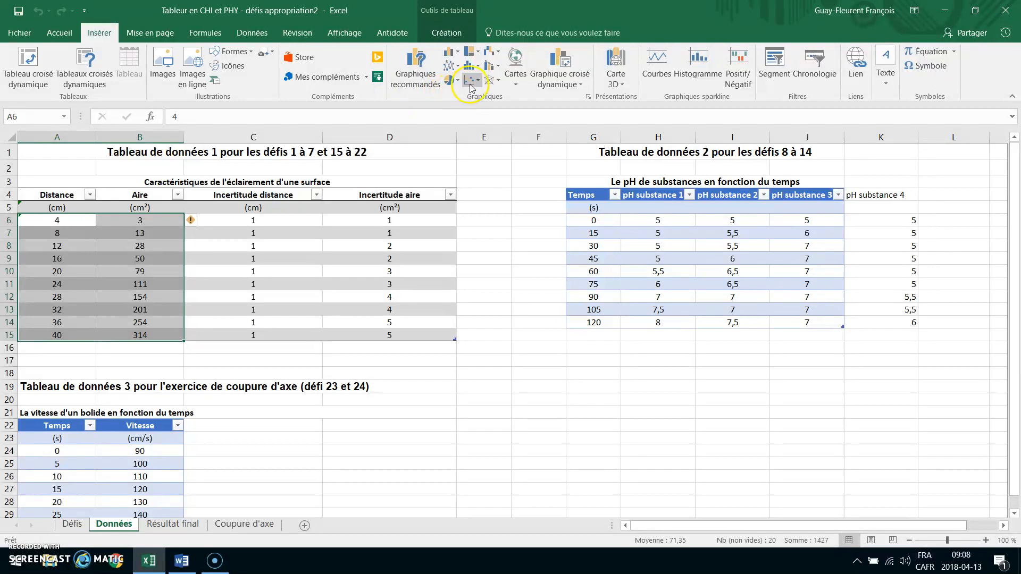
{"action": "left_click", "coordinate": [476, 83]}
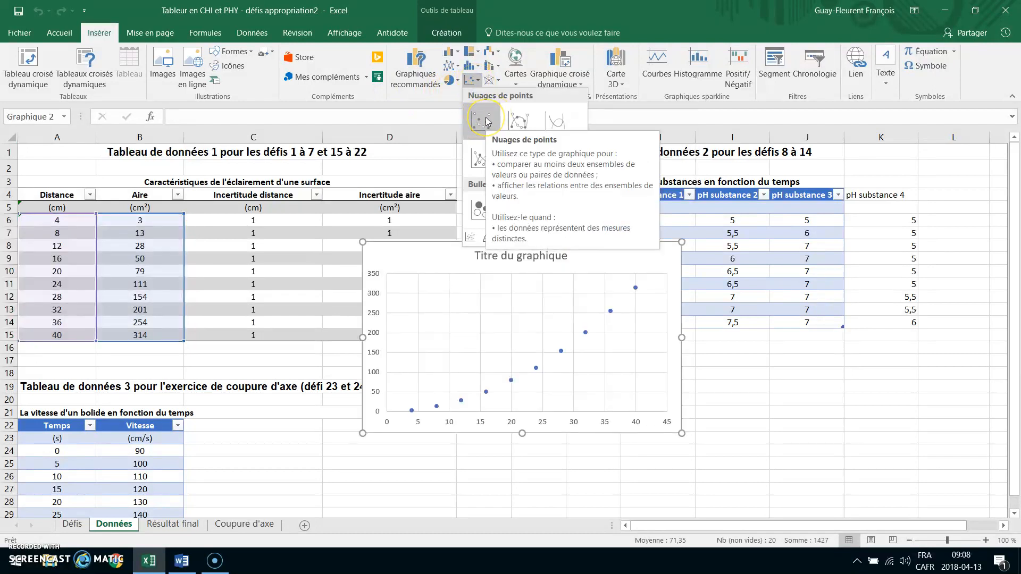
{"action": "left_click", "coordinate": [485, 122]}
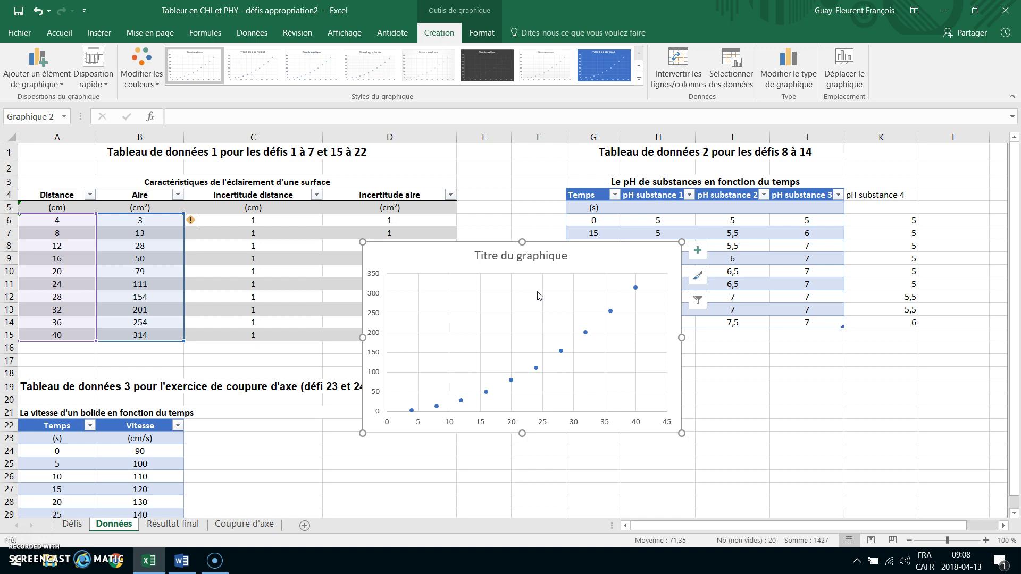
Step: Move the scatter chart from the Données worksheet to its own new chart sheet
{"action": "left_click", "coordinate": [713, 375]}
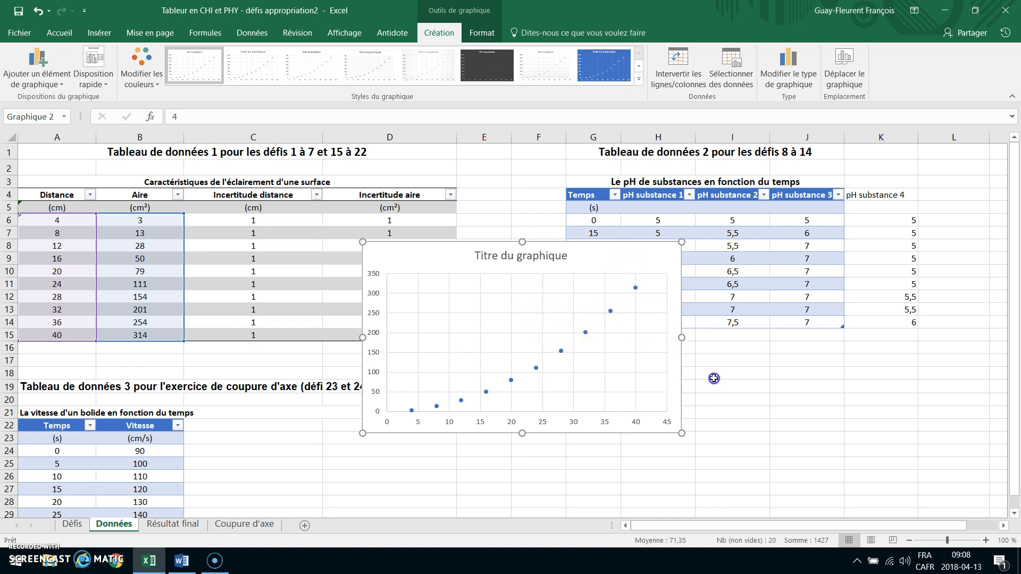
{"action": "left_click", "coordinate": [613, 268]}
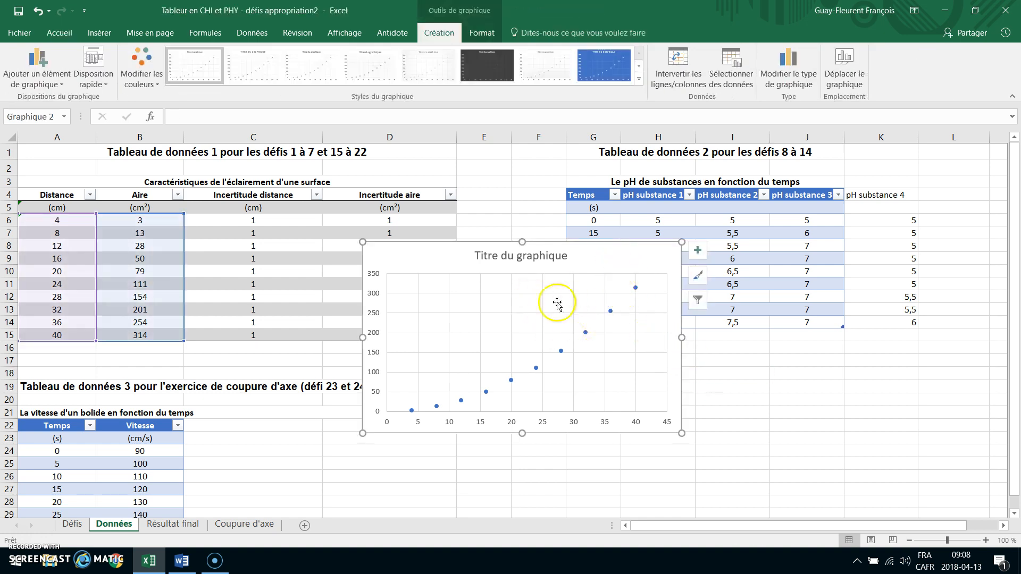
{"action": "left_click", "coordinate": [845, 67]}
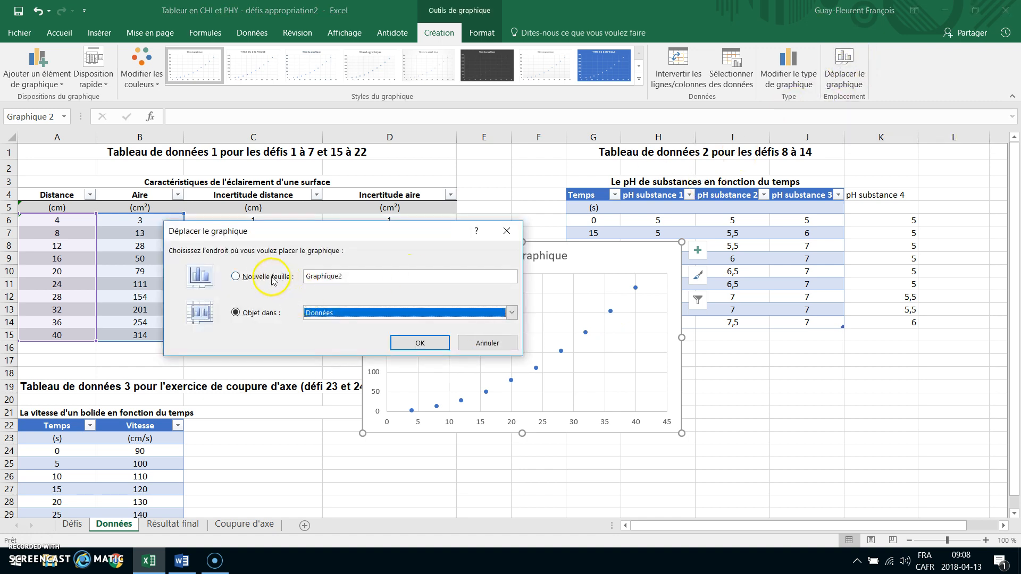
{"action": "left_click", "coordinate": [250, 280]}
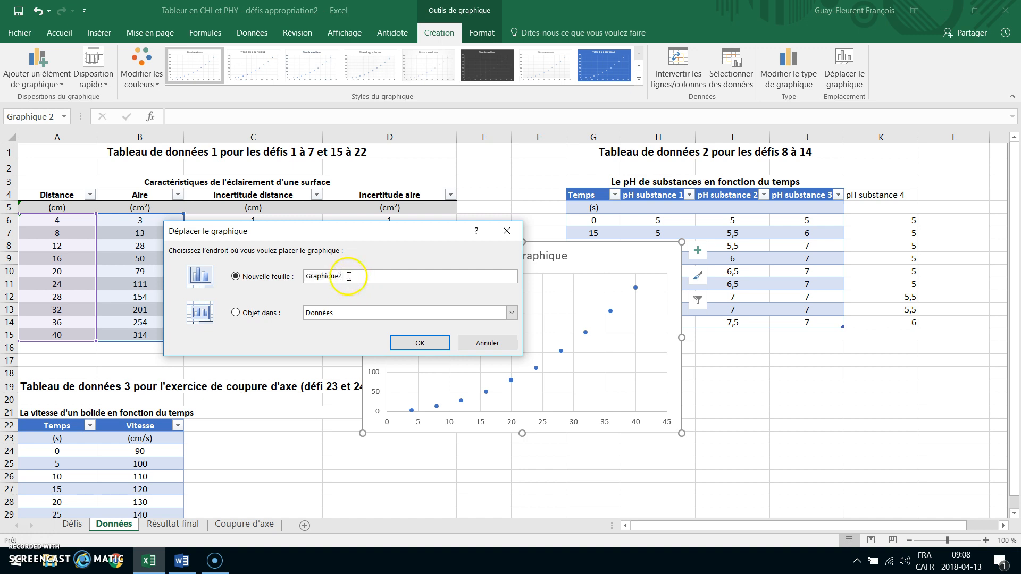
{"action": "left_click", "coordinate": [415, 343]}
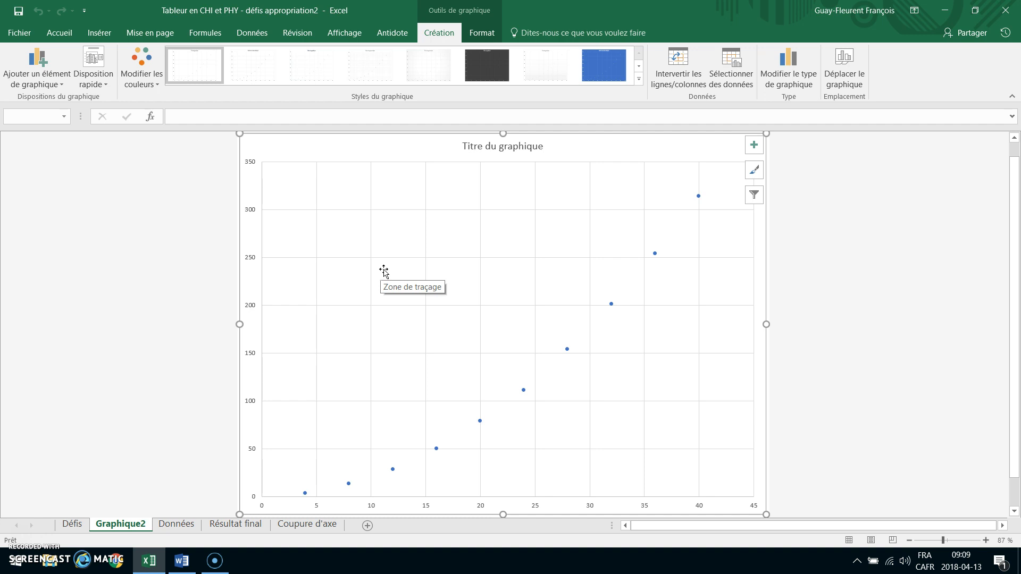
Step: Copy the heading text "Caractéristiques de l'éclairement d'une surface" from cell A3 of the Données sheet
{"action": "left_click", "coordinate": [490, 147]}
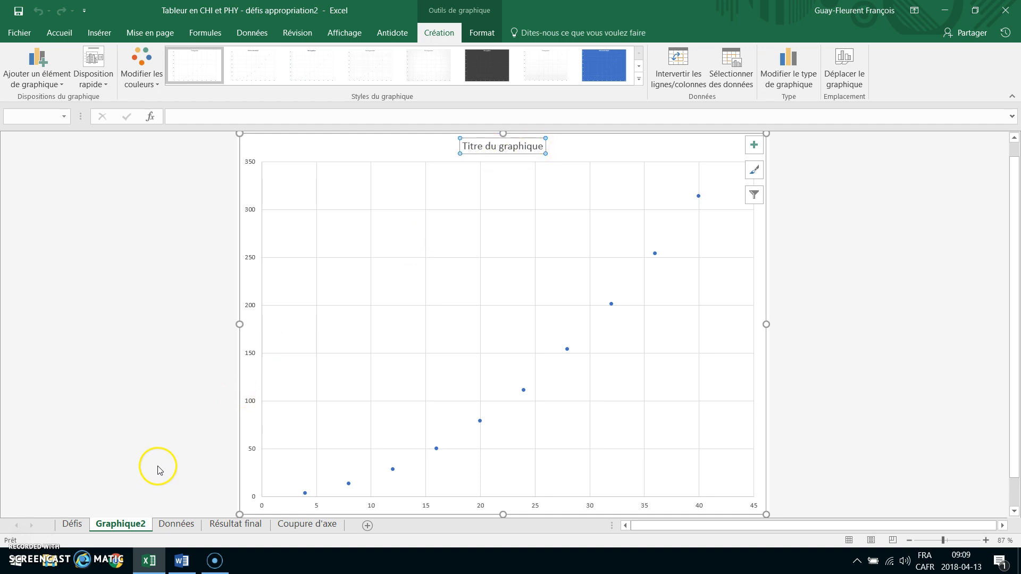
{"action": "left_click", "coordinate": [174, 524]}
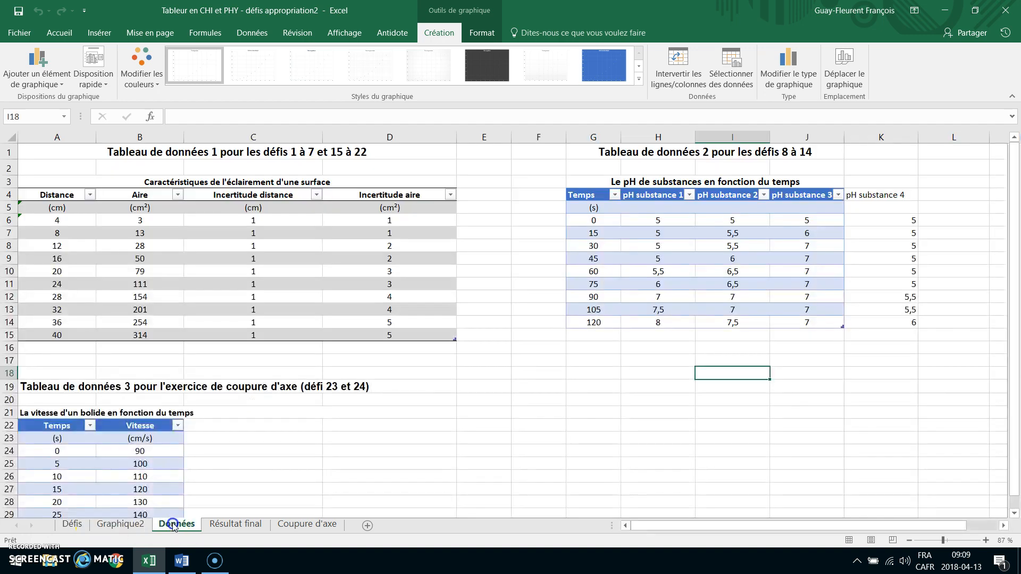
{"action": "left_click", "coordinate": [230, 180]}
{"action": "double_click", "coordinate": [161, 182]}
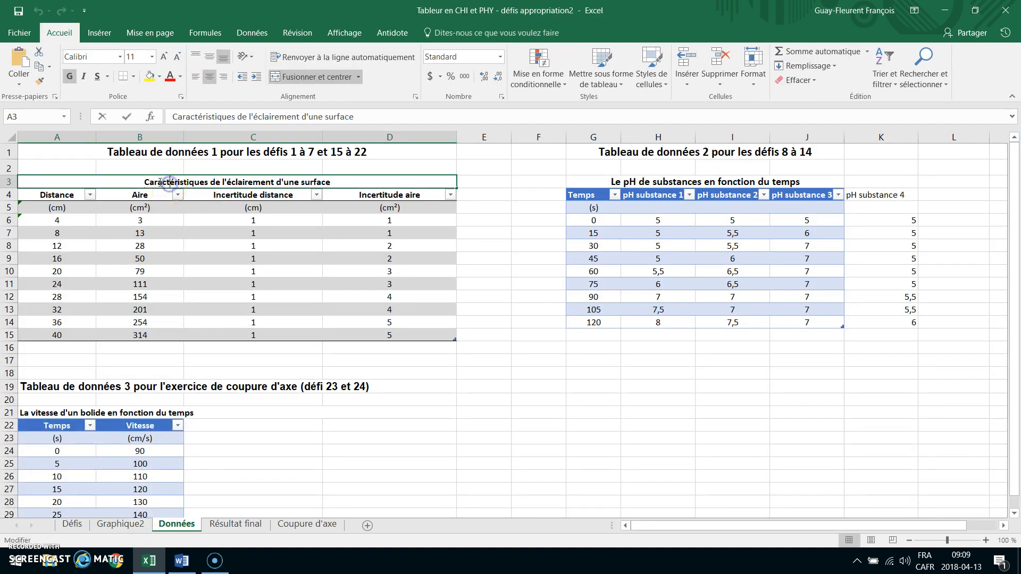
{"action": "left_click_drag", "start_coordinate": [145, 182], "coordinate": [346, 181]}
{"action": "key", "text": "ctrl+c"}
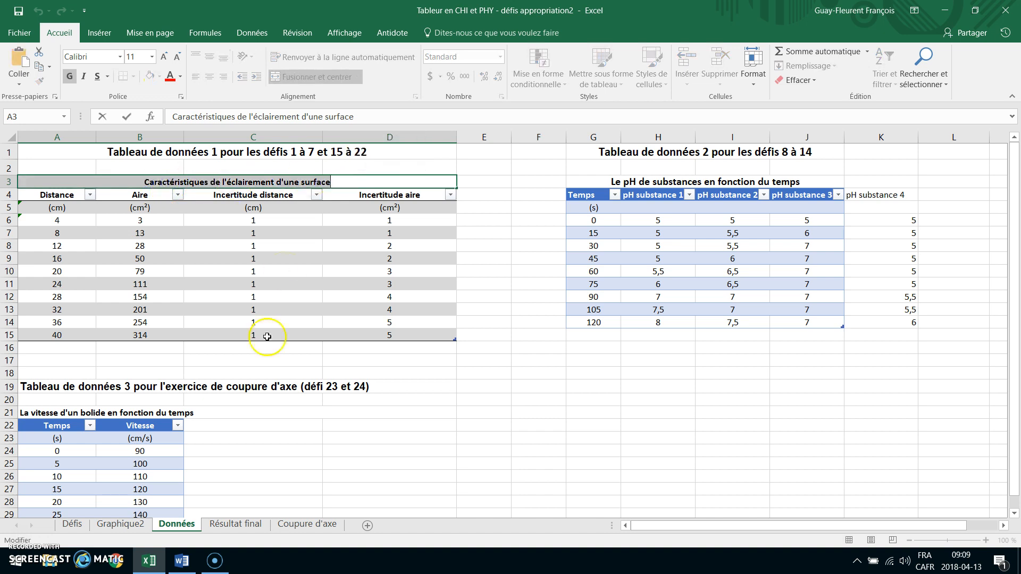
Step: Replace the placeholder chart title on the chart sheet with the copied text "Caractéristiques de l'éclairement d'une surface"
{"action": "left_click", "coordinate": [134, 524]}
{"action": "double_click", "coordinate": [521, 146]}
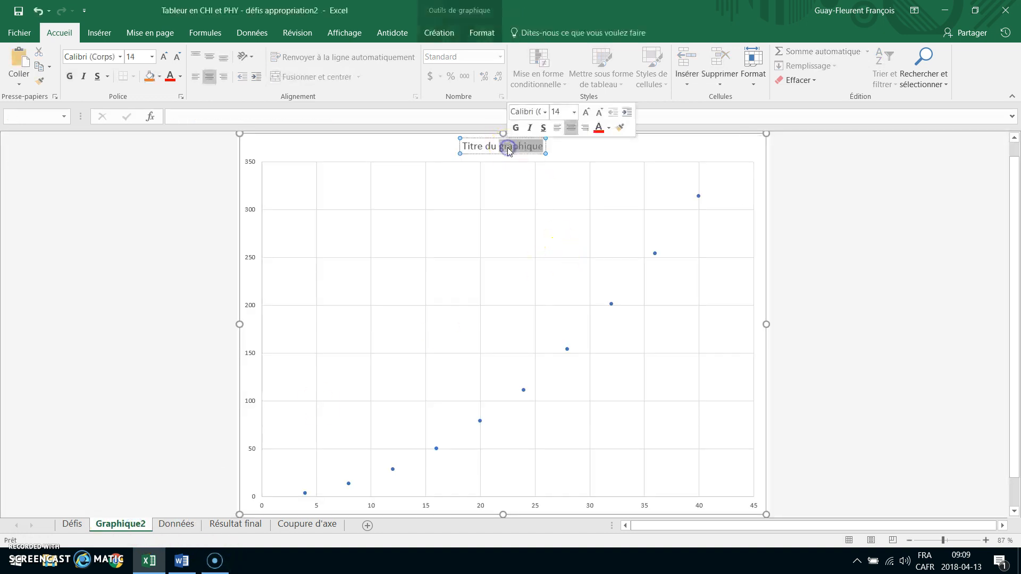
{"action": "key", "text": "BackSpace"}
{"action": "key", "text": "BackSpace"}
{"action": "key", "text": "BackSpace"}
{"action": "key", "text": "BackSpace"}
{"action": "key", "text": "BackSpace"}
{"action": "key", "text": "BackSpace"}
{"action": "key", "text": "BackSpace"}
{"action": "key", "text": "BackSpace"}
{"action": "key", "text": "BackSpace"}
{"action": "key", "text": "BackSpace"}
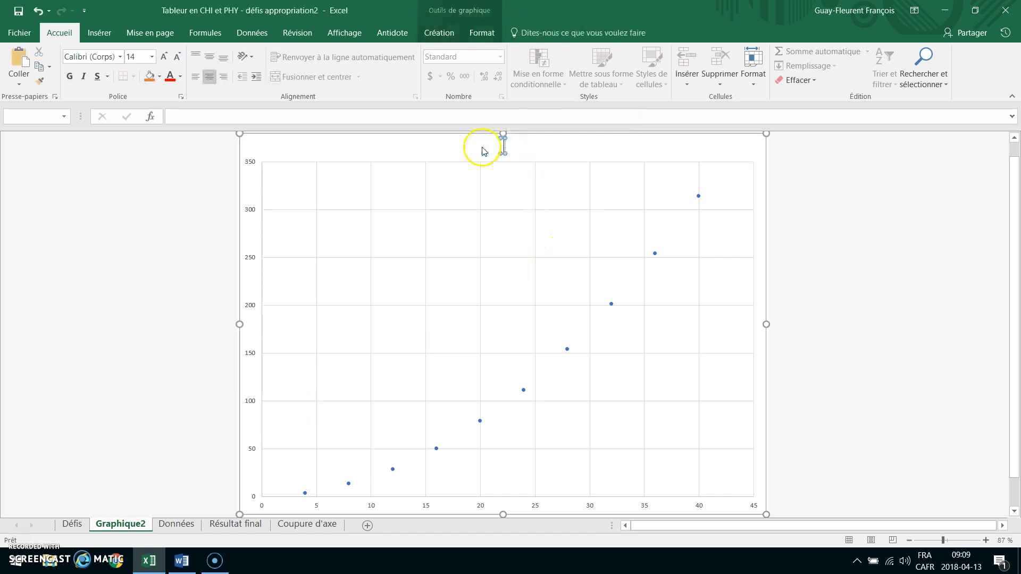
{"action": "key", "text": "ctrl+v"}
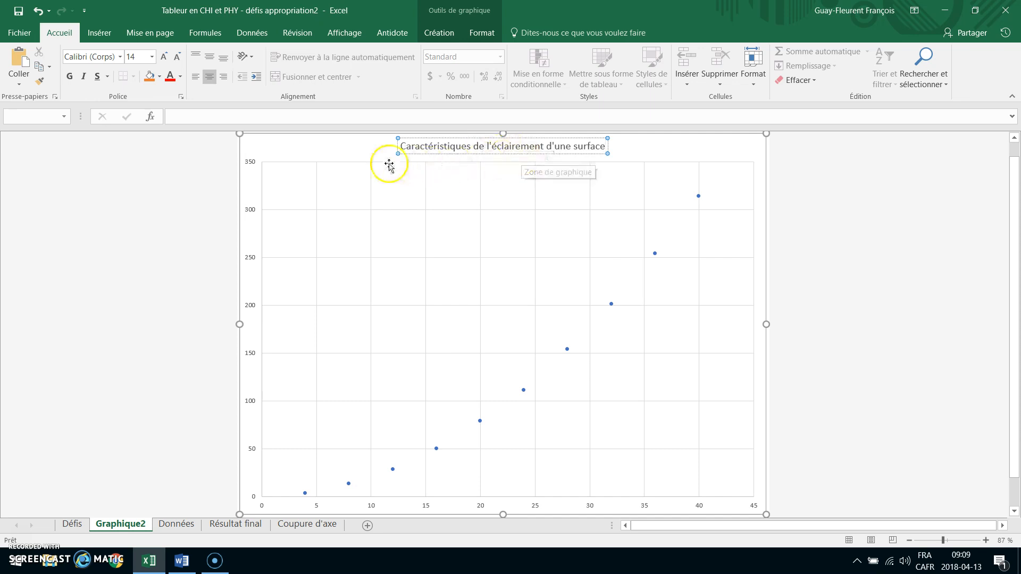
{"action": "left_click", "coordinate": [372, 151]}
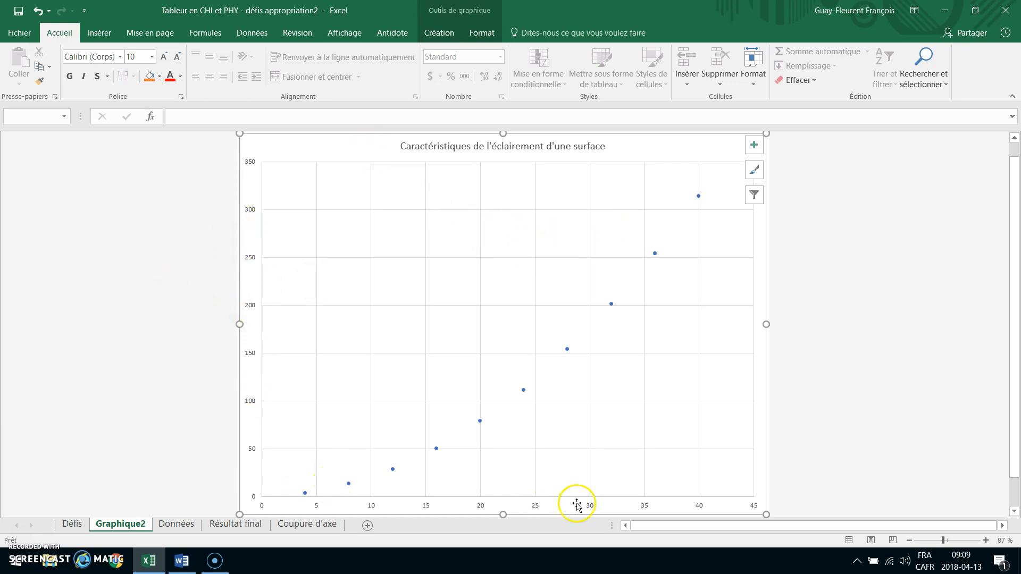
Step: Add axis titles to the chart and set the vertical axis title to "Aire (cm²)"
{"action": "left_click", "coordinate": [755, 149]}
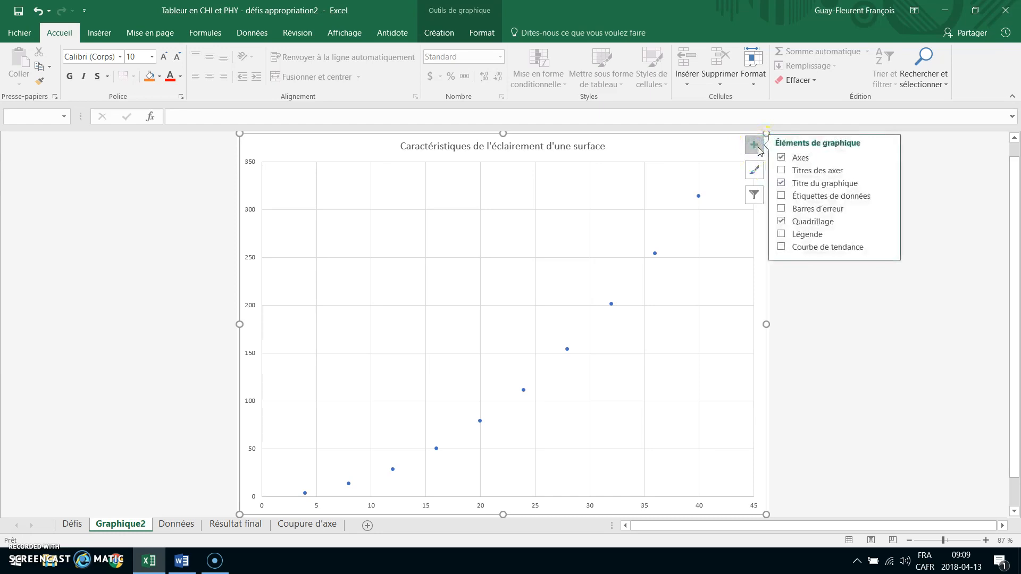
{"action": "left_click", "coordinate": [781, 171]}
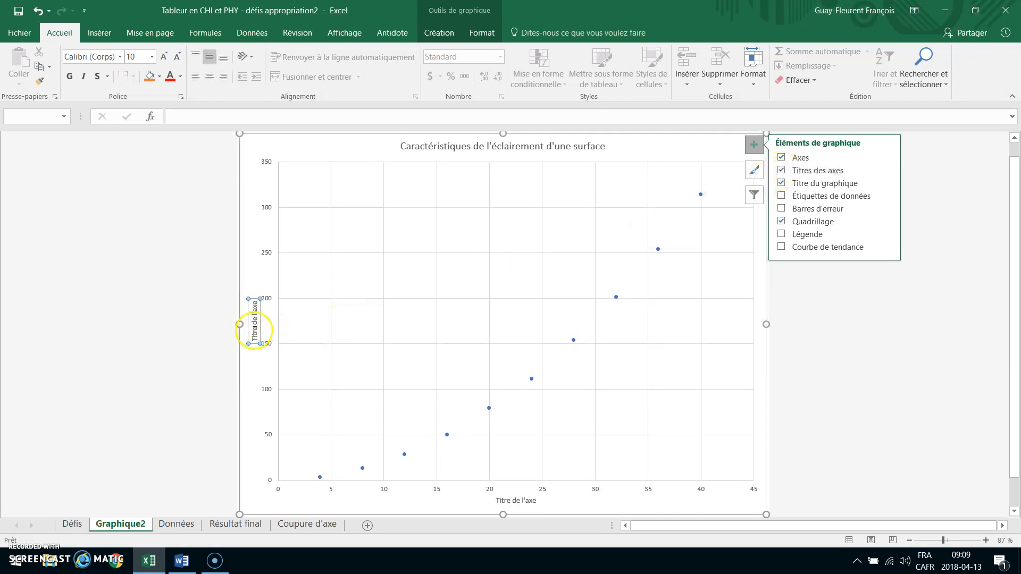
{"action": "left_click", "coordinate": [254, 332]}
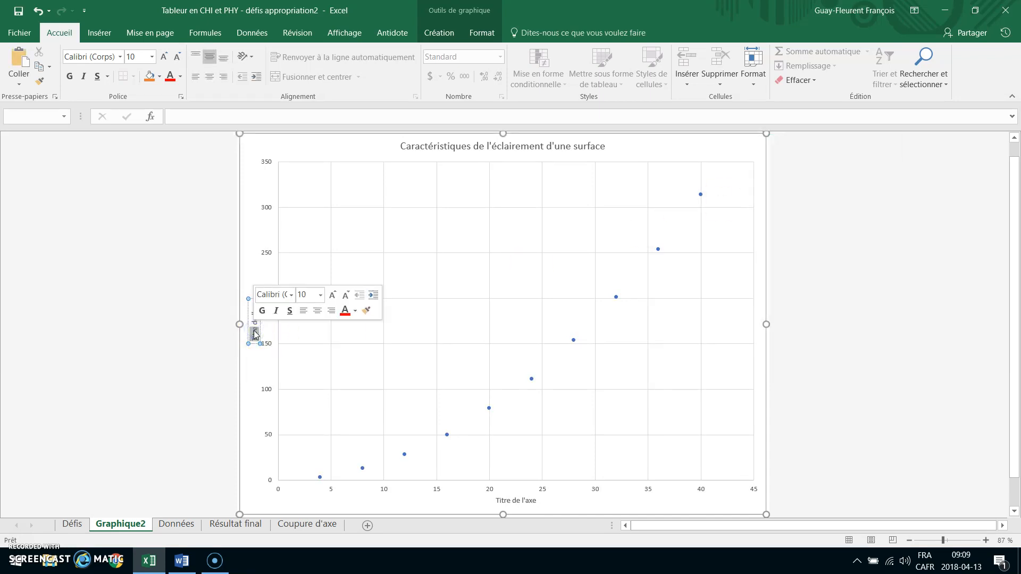
{"action": "triple_click", "coordinate": [254, 334]}
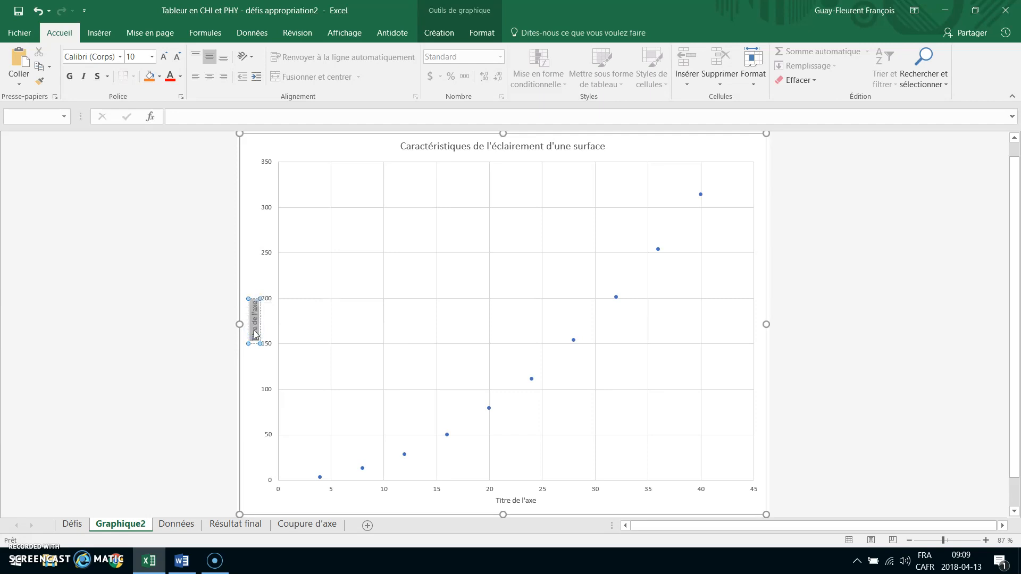
{"action": "type", "text": "É"}
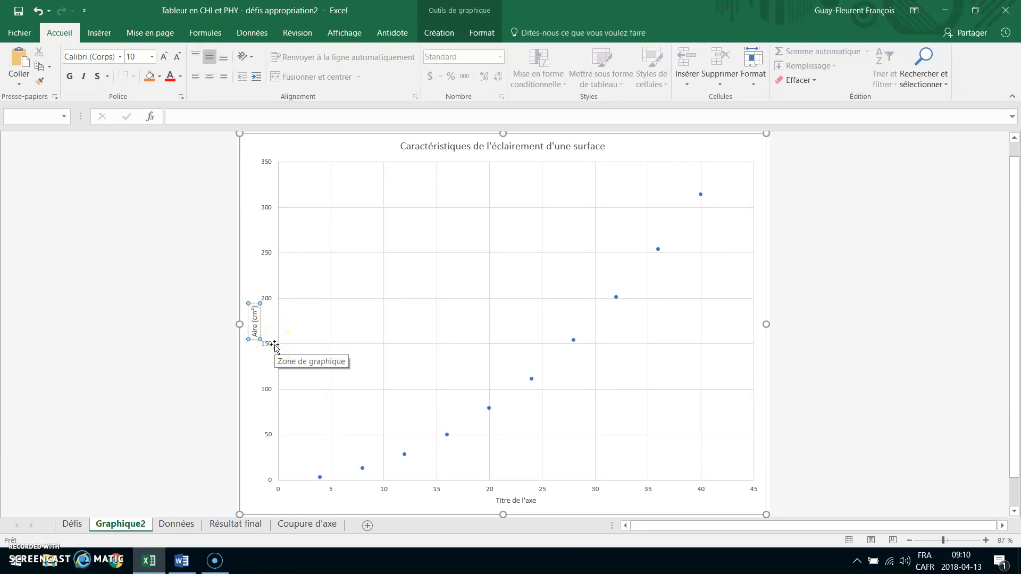
Step: Set the horizontal axis title to "Distance (cm)"
{"action": "double_click", "coordinate": [526, 500]}
{"action": "left_click", "coordinate": [434, 500]}
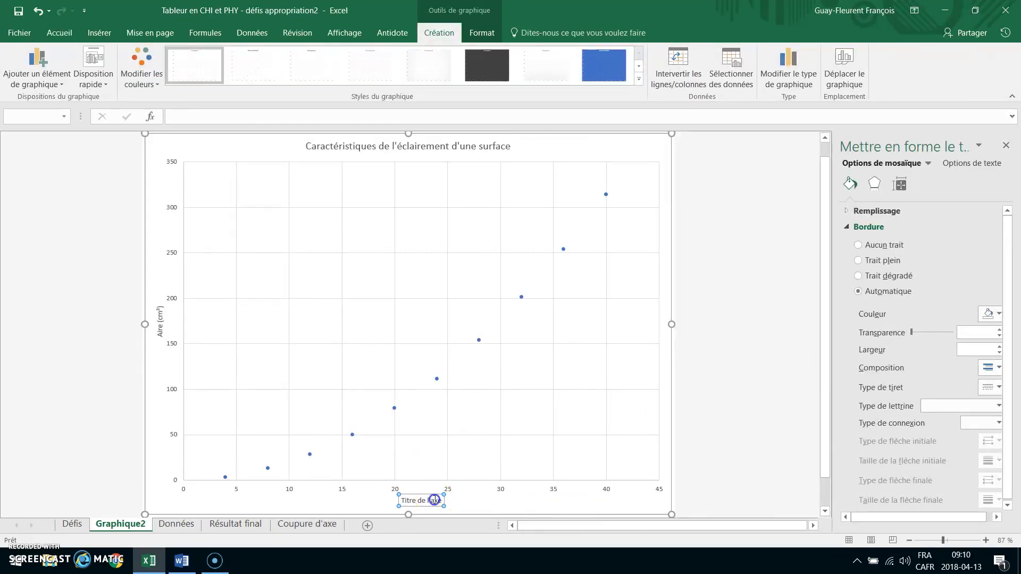
{"action": "triple_click", "coordinate": [434, 500]}
{"action": "type", "text": "Distance (cm"}
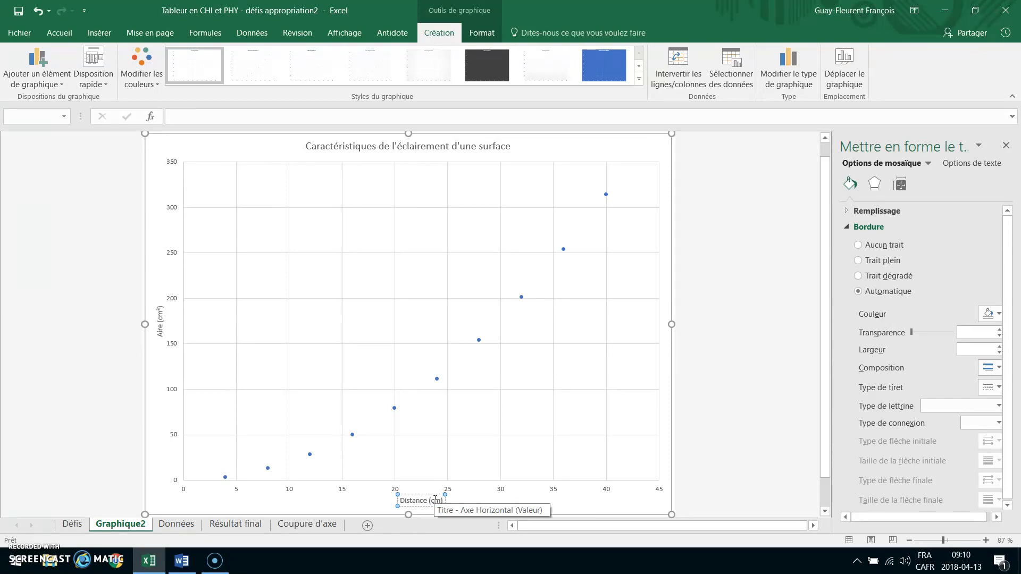
{"action": "left_click", "coordinate": [461, 501]}
Step: Increase the font size of the horizontal axis title "Distance (cm)" to 14
{"action": "left_click", "coordinate": [424, 501]}
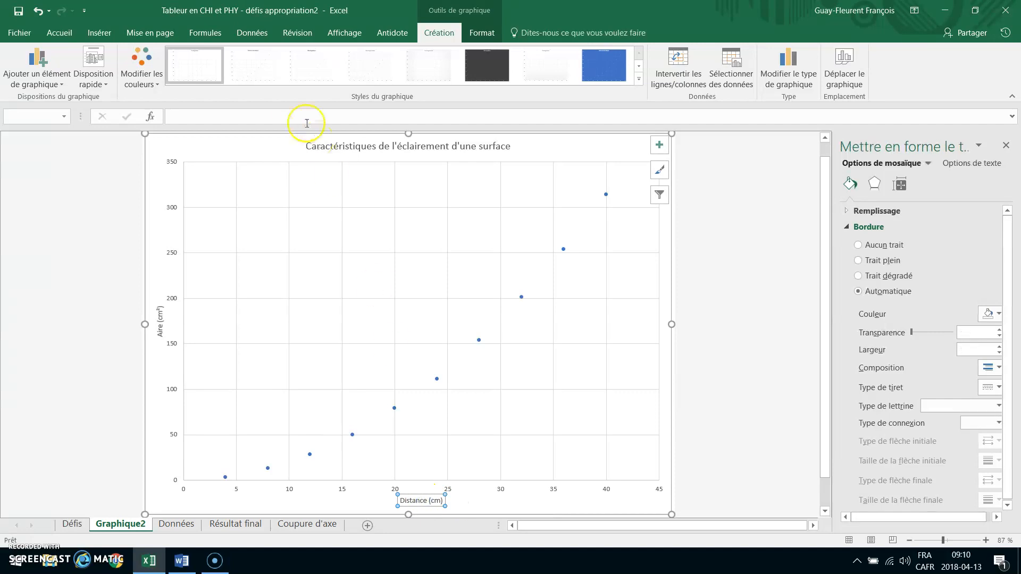
{"action": "left_click", "coordinate": [59, 33]}
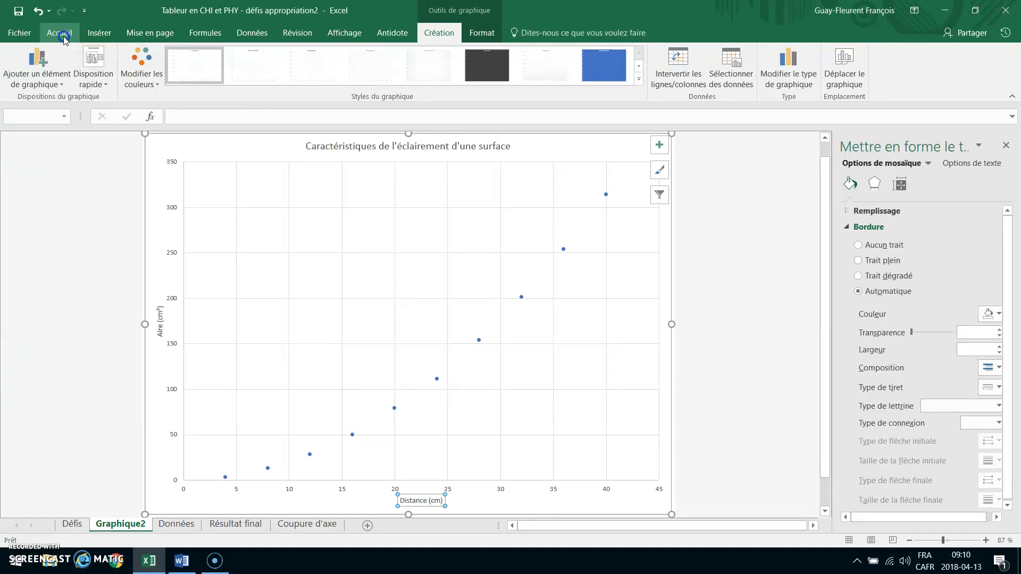
{"action": "left_click", "coordinate": [164, 56]}
{"action": "left_click", "coordinate": [164, 57]}
{"action": "left_click", "coordinate": [163, 56]}
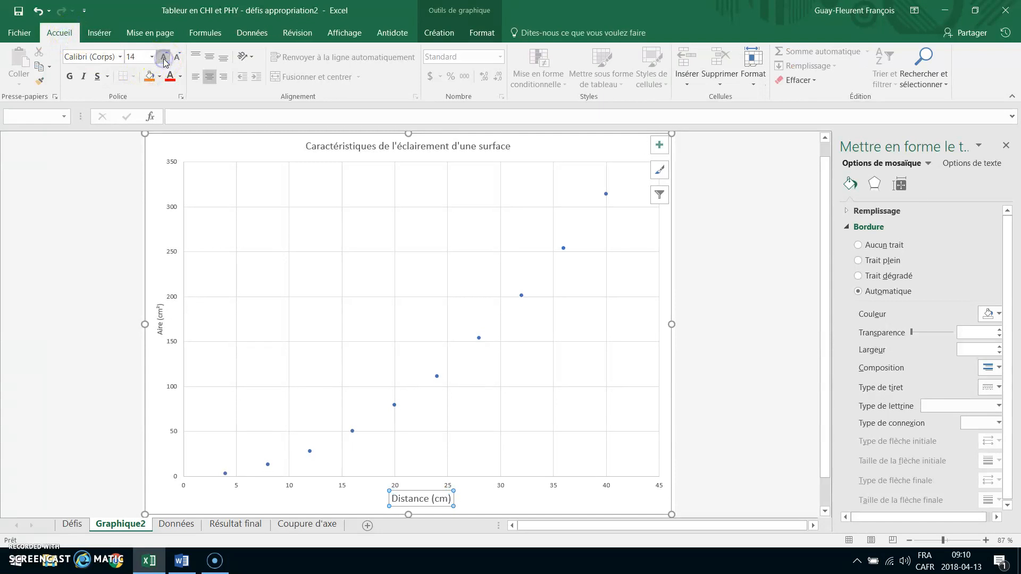
Step: Increase the font size of the vertical axis title to 14 and the chart title to 16
{"action": "left_click", "coordinate": [158, 313]}
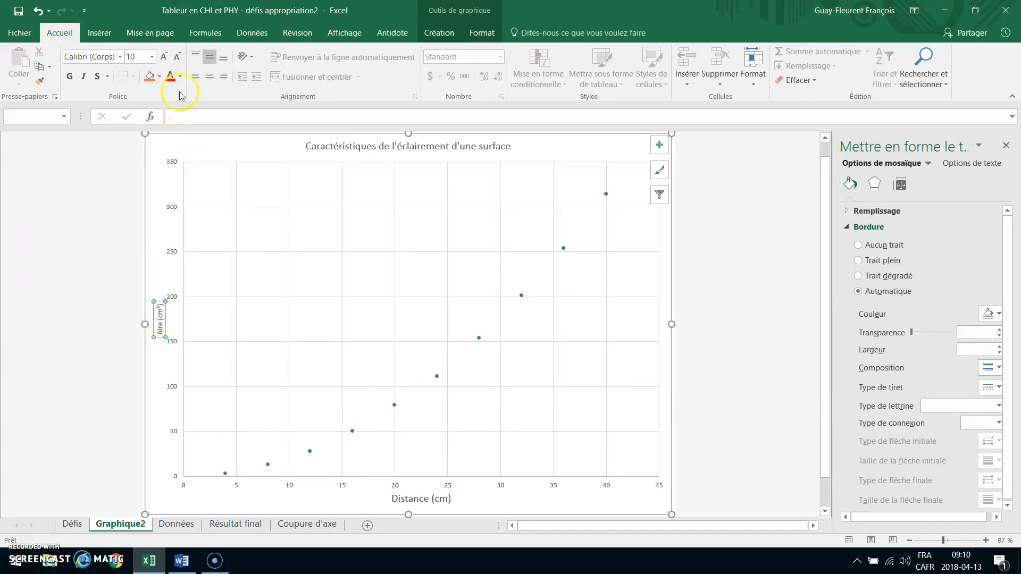
{"action": "left_click", "coordinate": [164, 57]}
{"action": "left_click", "coordinate": [164, 57]}
{"action": "left_click", "coordinate": [164, 57]}
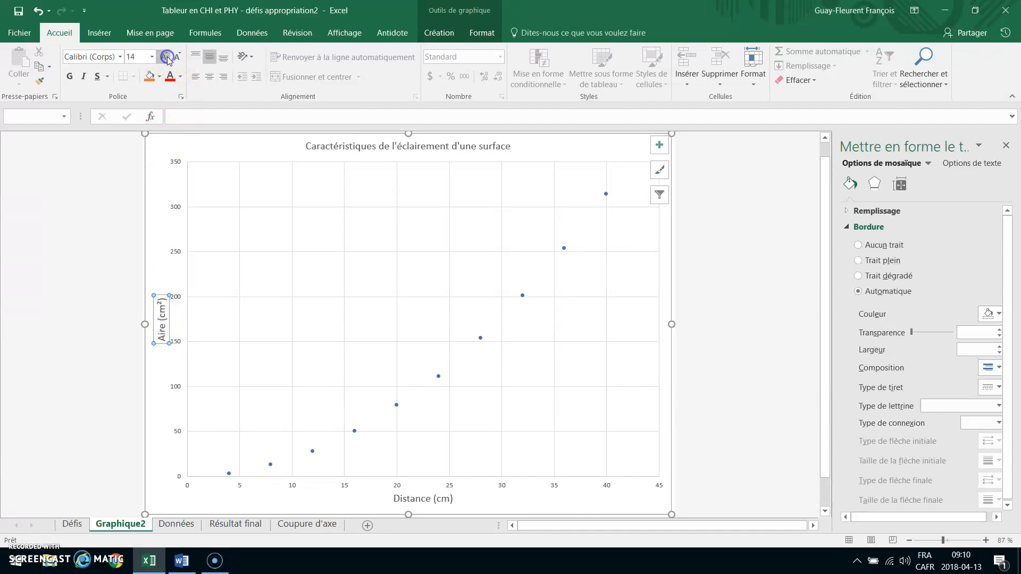
{"action": "left_click", "coordinate": [361, 145]}
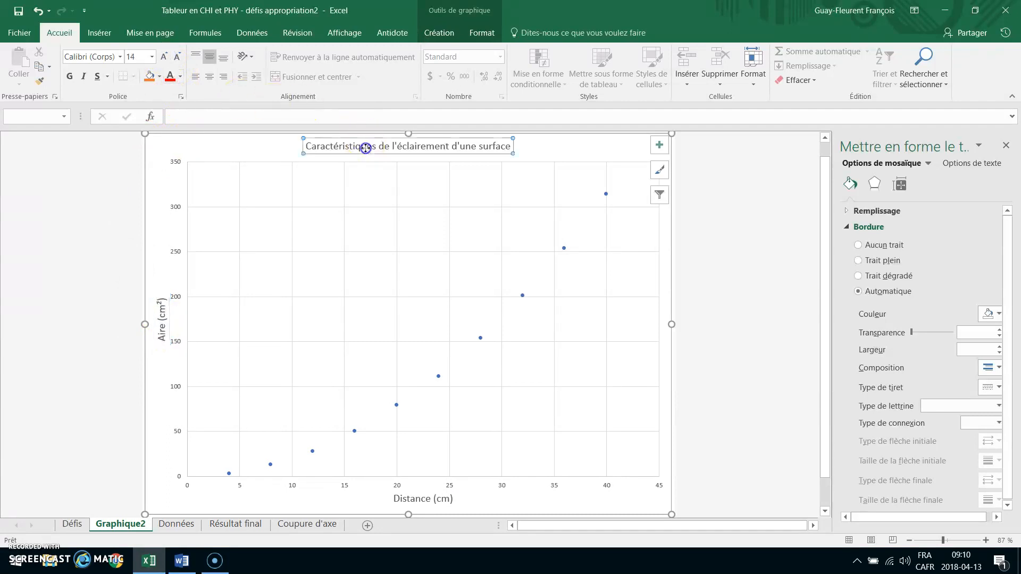
{"action": "left_click", "coordinate": [163, 57]}
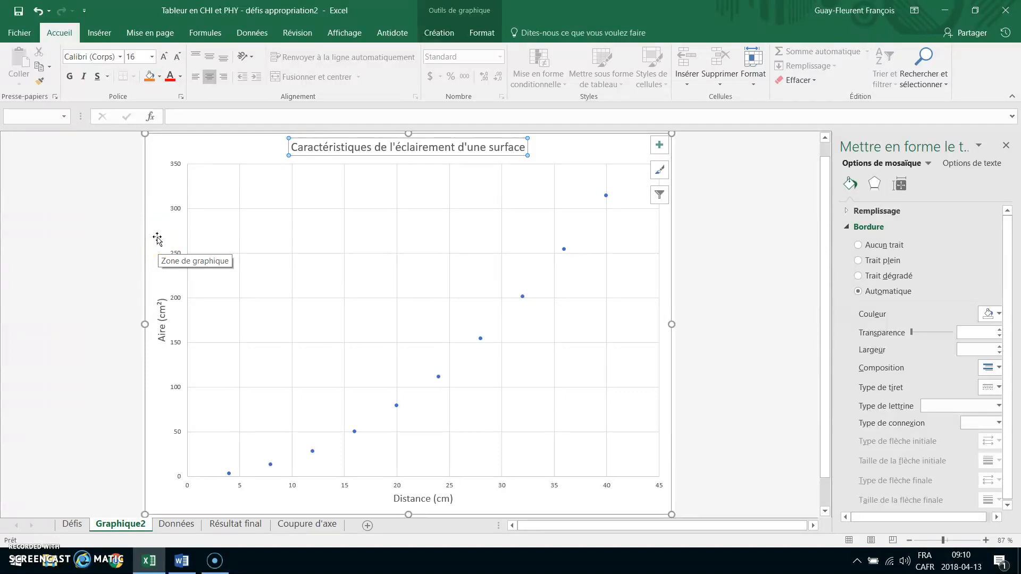
Step: Add primary minor horizontal and primary minor vertical gridlines to the chart
{"action": "left_click", "coordinate": [609, 155]}
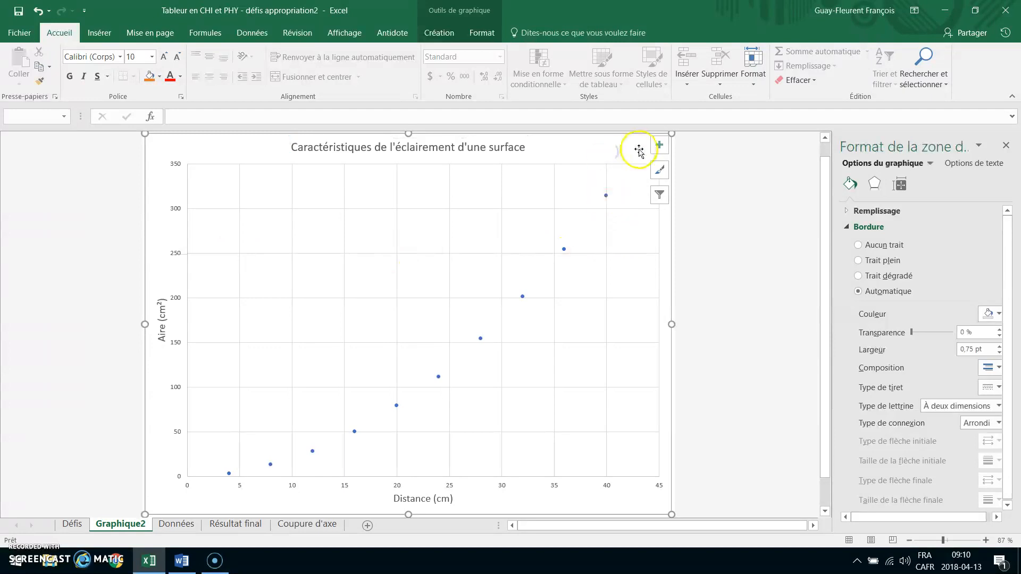
{"action": "left_click", "coordinate": [659, 150]}
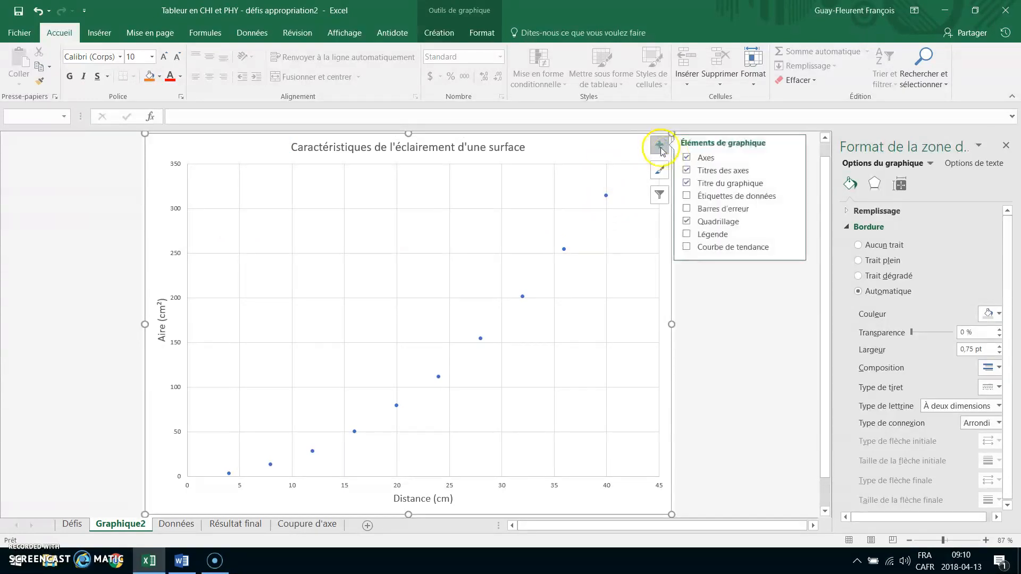
{"action": "left_click", "coordinate": [707, 209]}
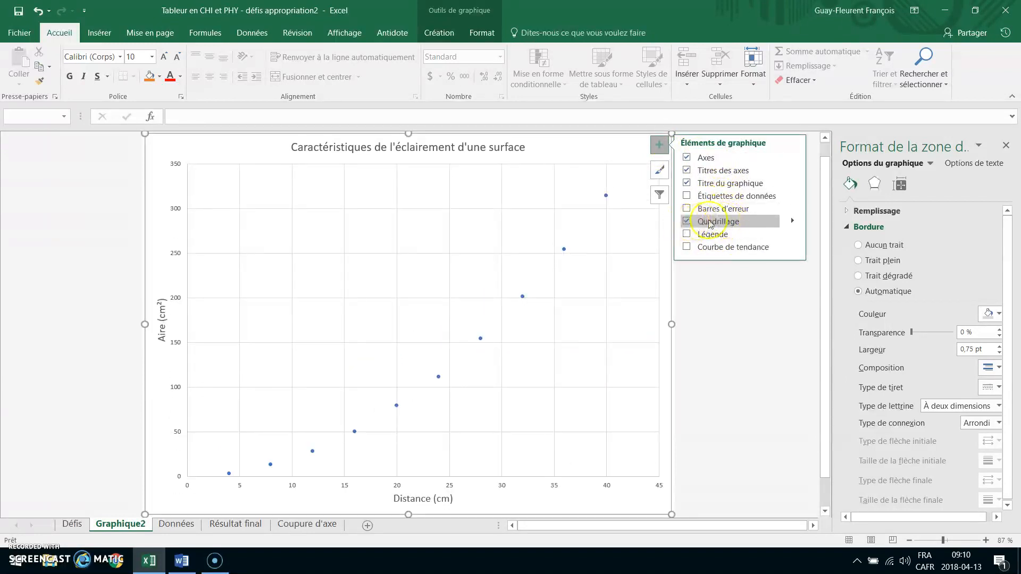
{"action": "left_click", "coordinate": [794, 223]}
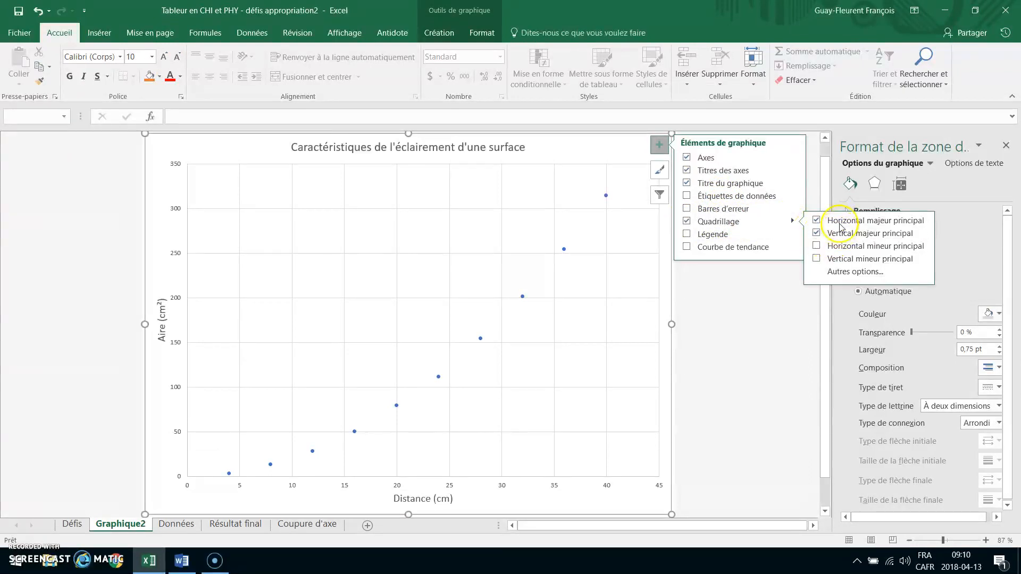
{"action": "left_click", "coordinate": [822, 247]}
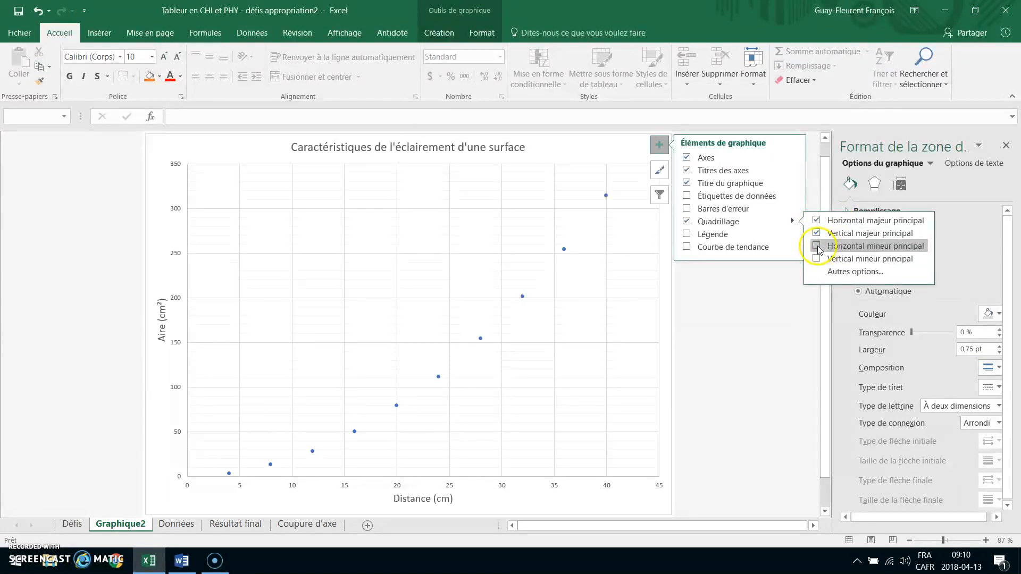
{"action": "left_click", "coordinate": [818, 260]}
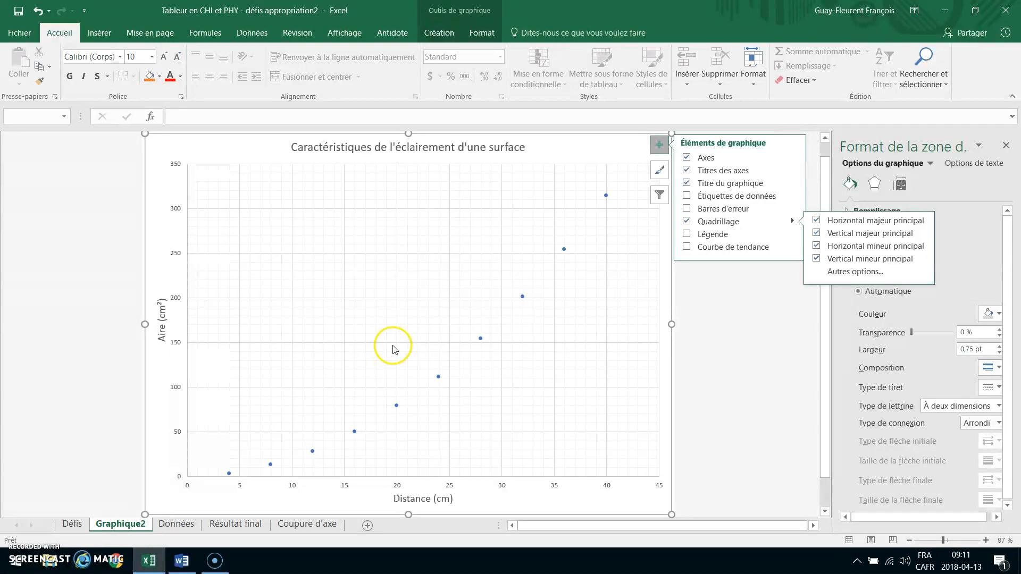
{"action": "left_click", "coordinate": [620, 344]}
{"action": "left_click", "coordinate": [719, 367]}
{"action": "left_click", "coordinate": [506, 330]}
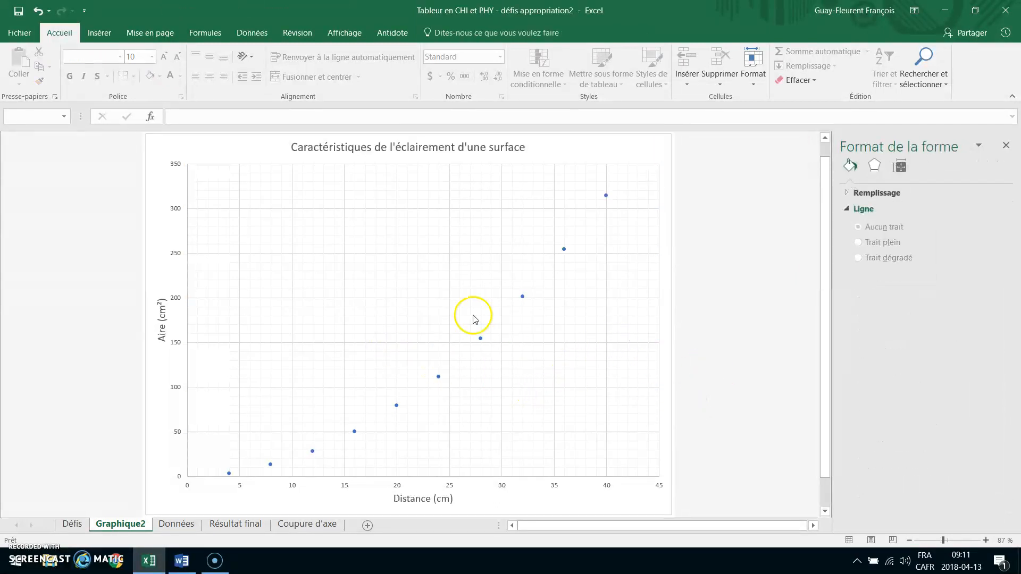
Step: Add a linear trendline and a second polynomial trendline of degree 2 to the data points
{"action": "left_click", "coordinate": [400, 272]}
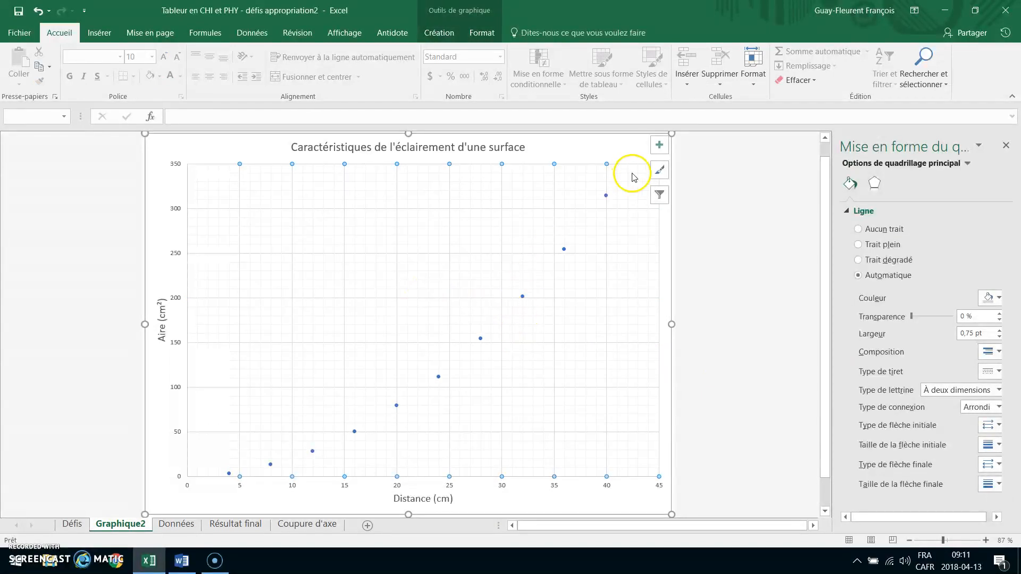
{"action": "left_click", "coordinate": [659, 149]}
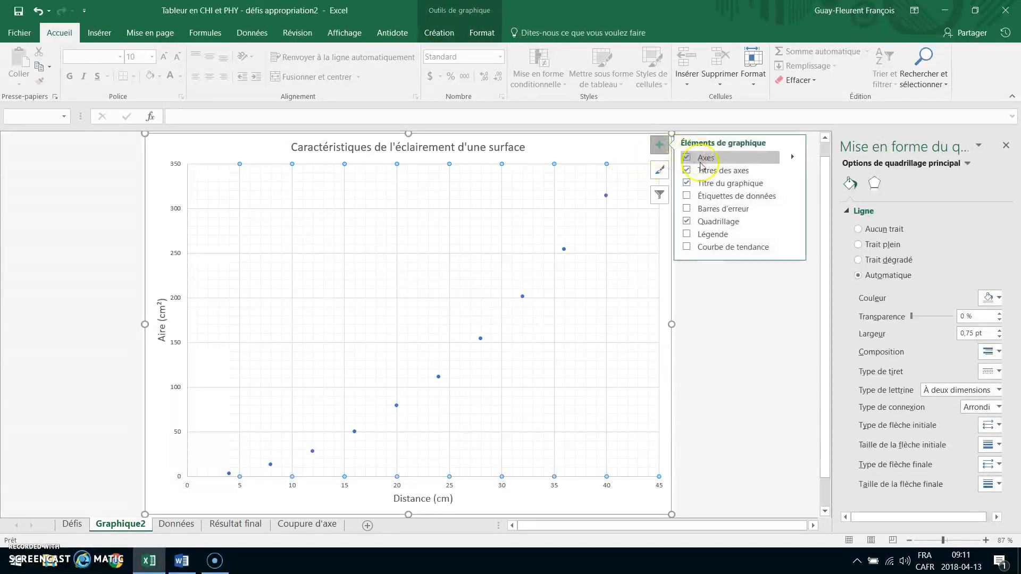
{"action": "left_click", "coordinate": [687, 248]}
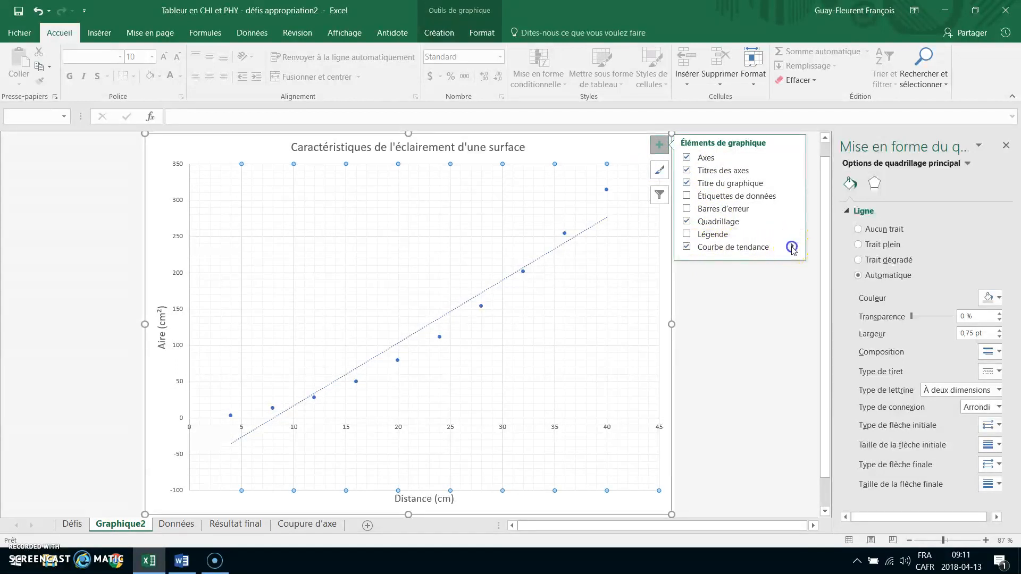
{"action": "left_click", "coordinate": [792, 248]}
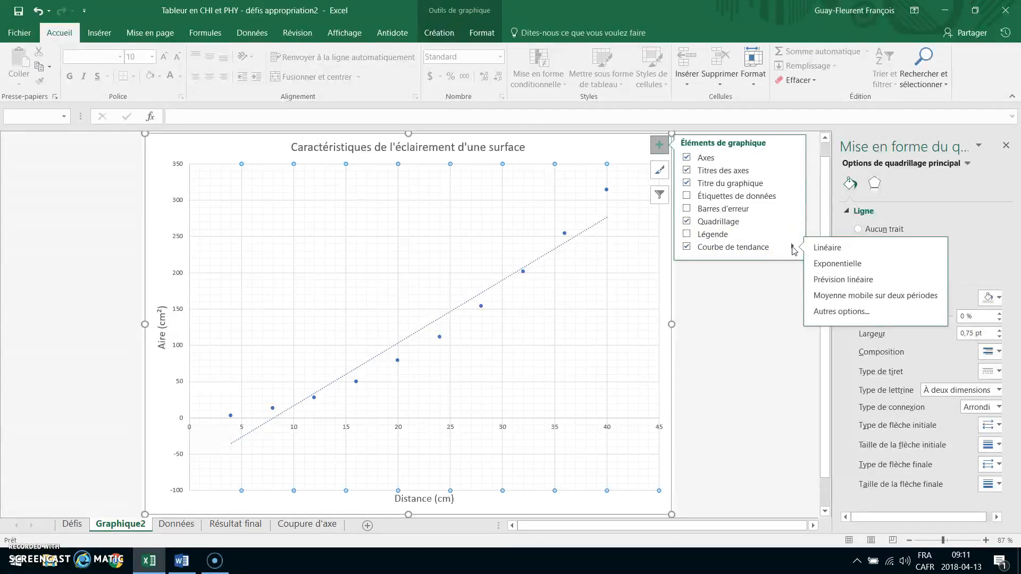
{"action": "left_click", "coordinate": [843, 260]}
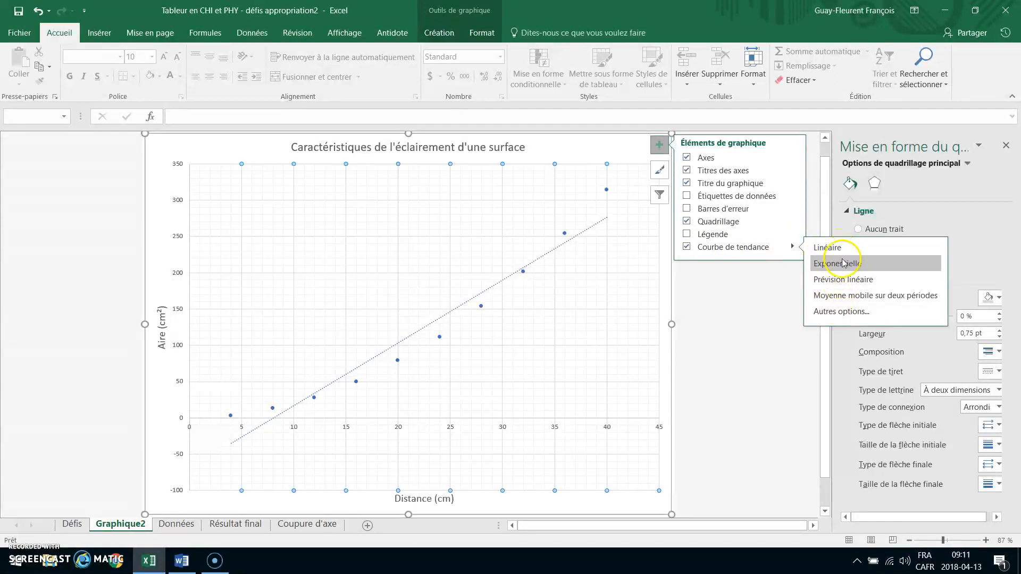
{"action": "left_click", "coordinate": [853, 312]}
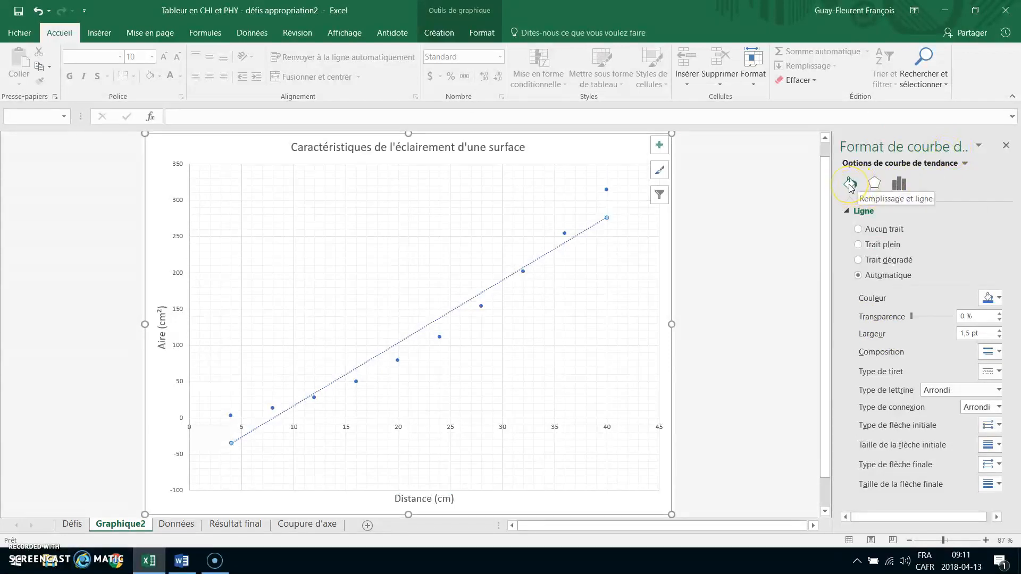
{"action": "left_click", "coordinate": [899, 184]}
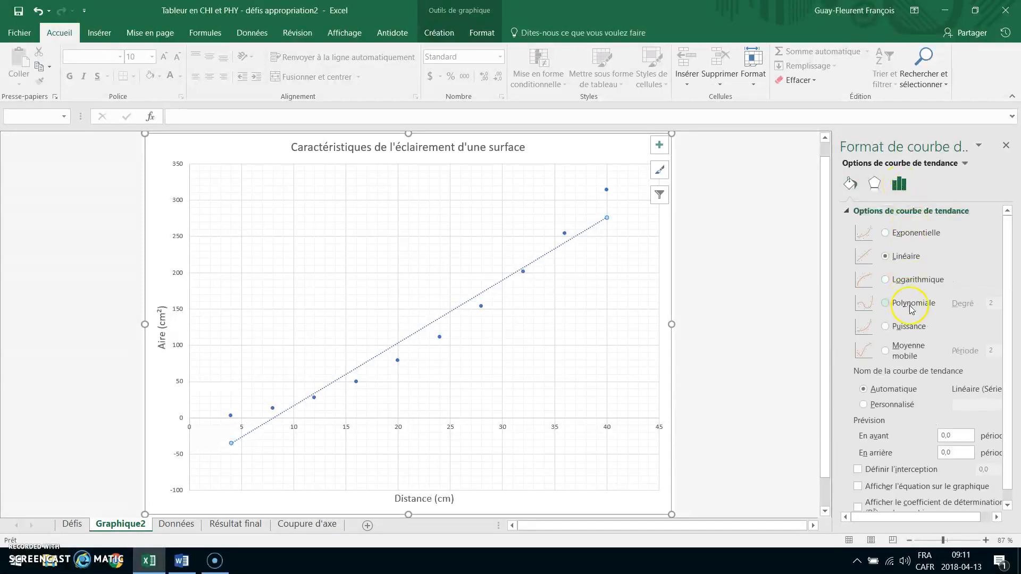
{"action": "left_click", "coordinate": [886, 304]}
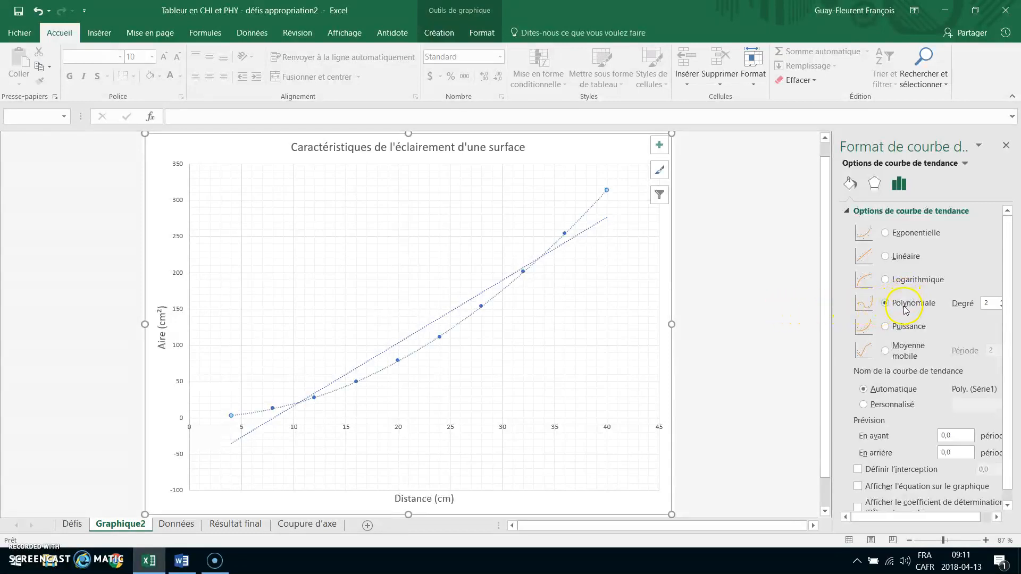
Step: Delete the straight linear trendline, keeping only the polynomial curve
{"action": "left_click", "coordinate": [577, 299]}
{"action": "left_click", "coordinate": [496, 283]}
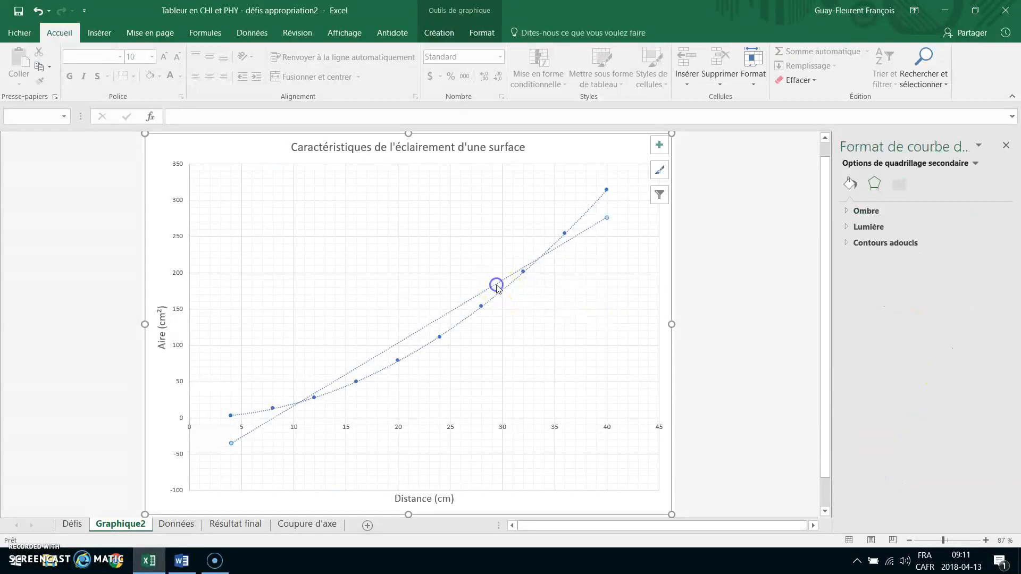
{"action": "left_click", "coordinate": [579, 235]}
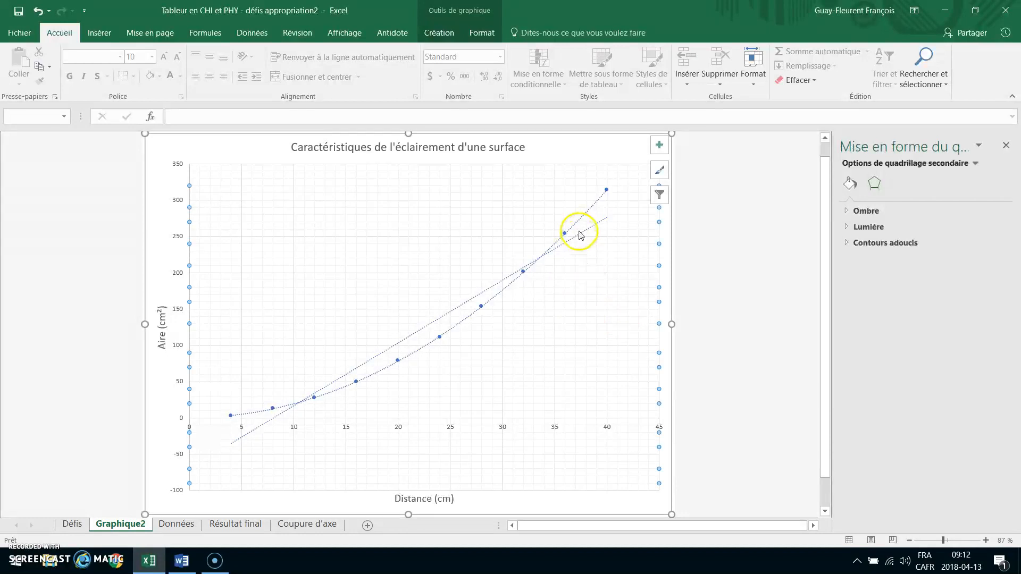
{"action": "left_click", "coordinate": [586, 215]}
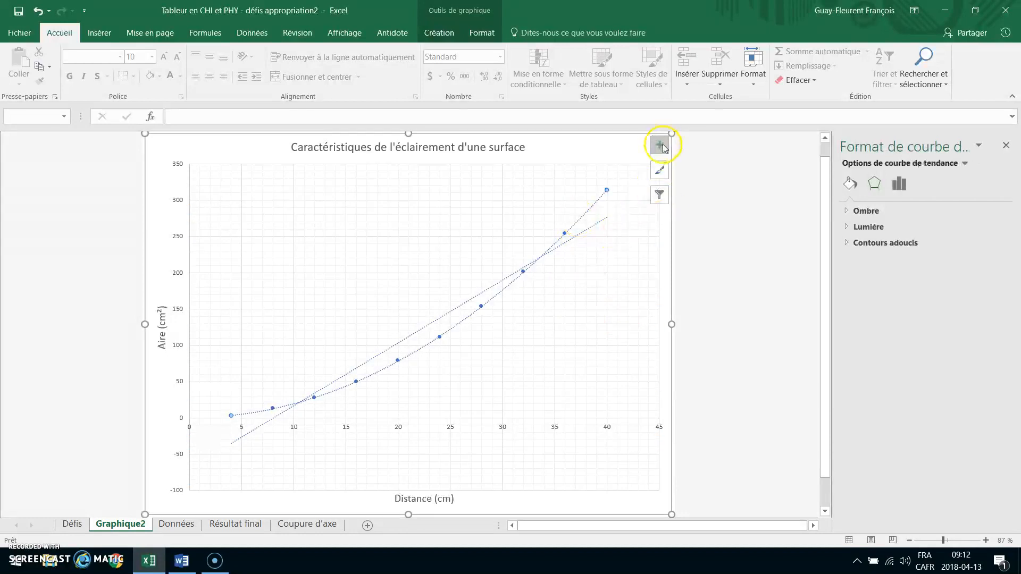
{"action": "left_click", "coordinate": [586, 232]}
{"action": "left_click", "coordinate": [592, 242]}
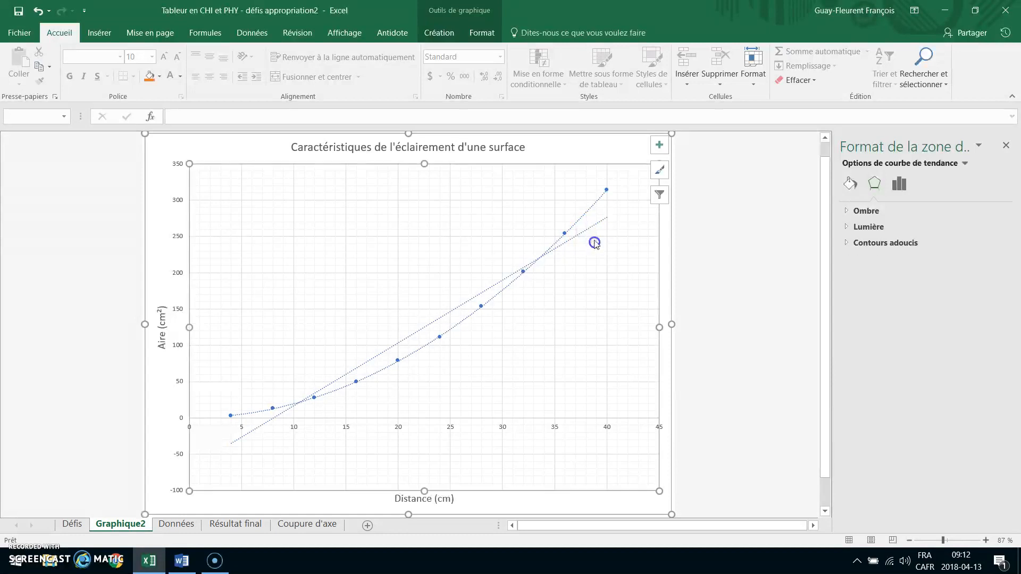
{"action": "left_click", "coordinate": [592, 229]}
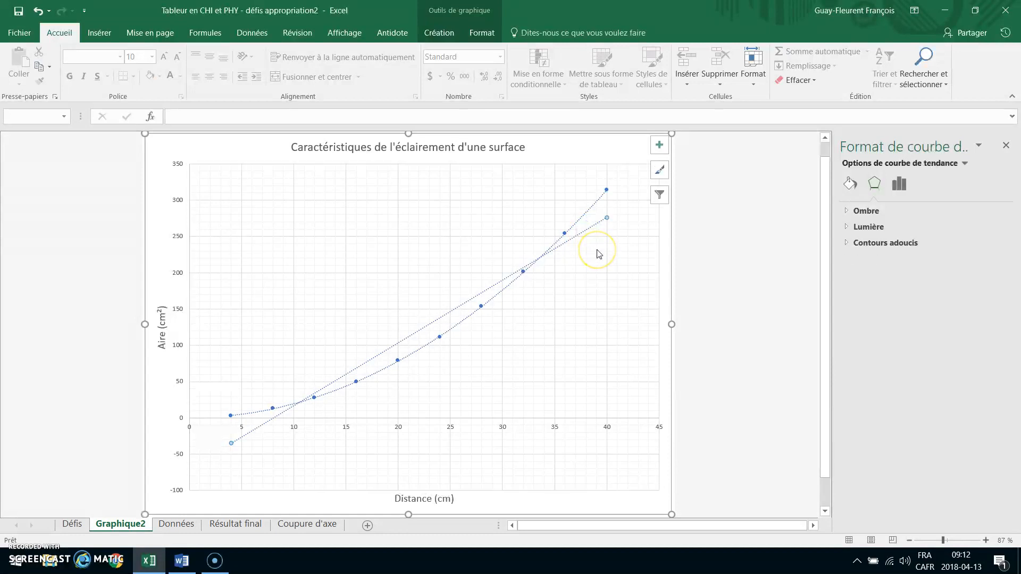
{"action": "key", "text": "Delete"}
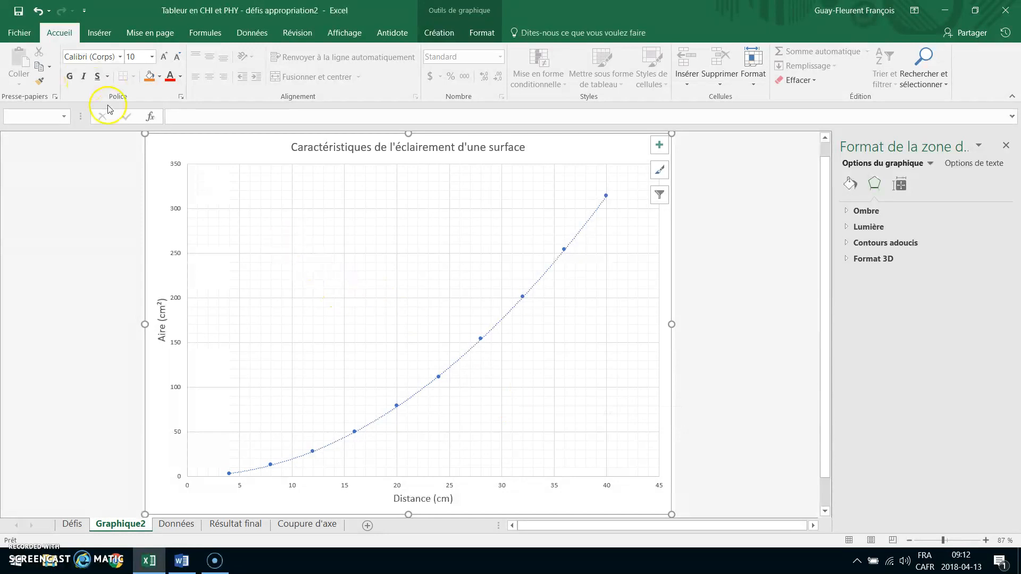
Step: Check the print preview of the chart sheet and return to the chart
{"action": "left_click", "coordinate": [8, 39]}
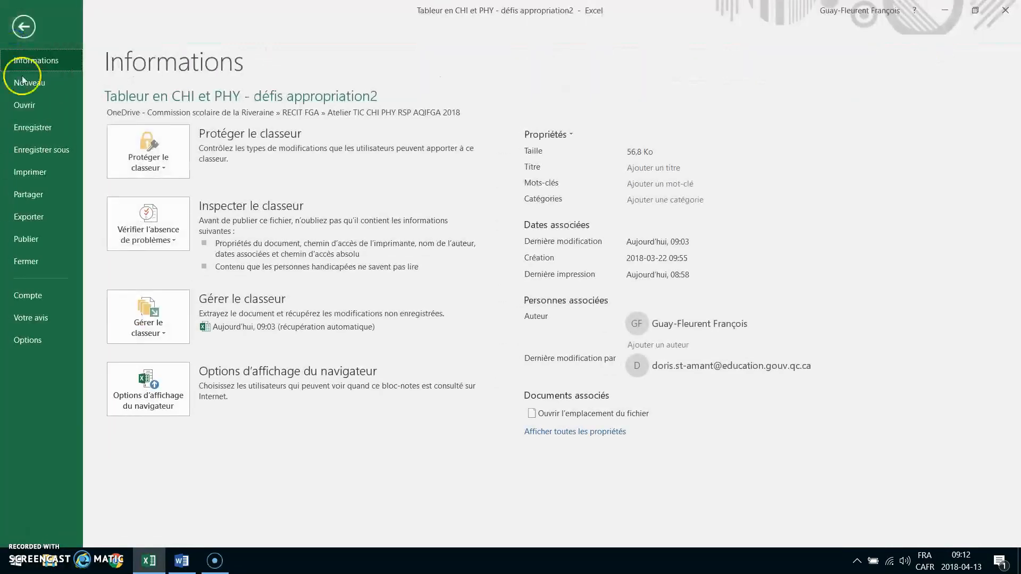
{"action": "left_click", "coordinate": [39, 175]}
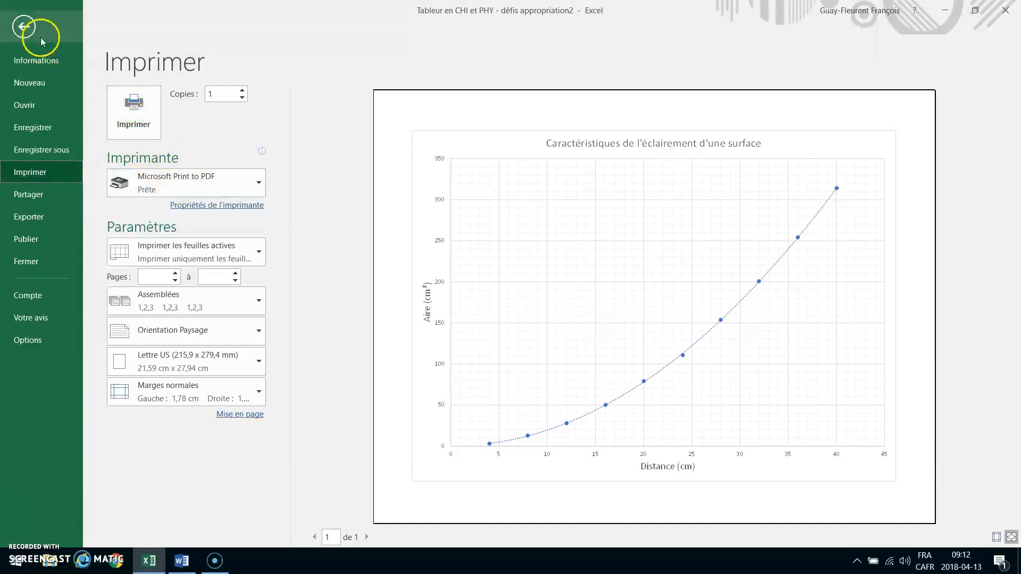
{"action": "left_click", "coordinate": [24, 27]}
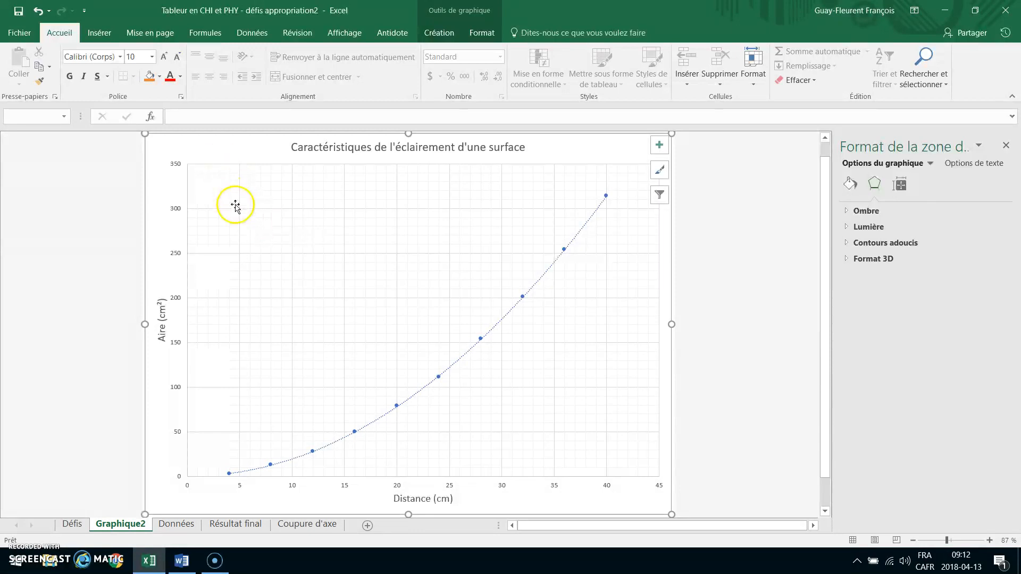
Step: Copy the entire chart area of the Graphique2 sheet
{"action": "left_click", "coordinate": [291, 259]}
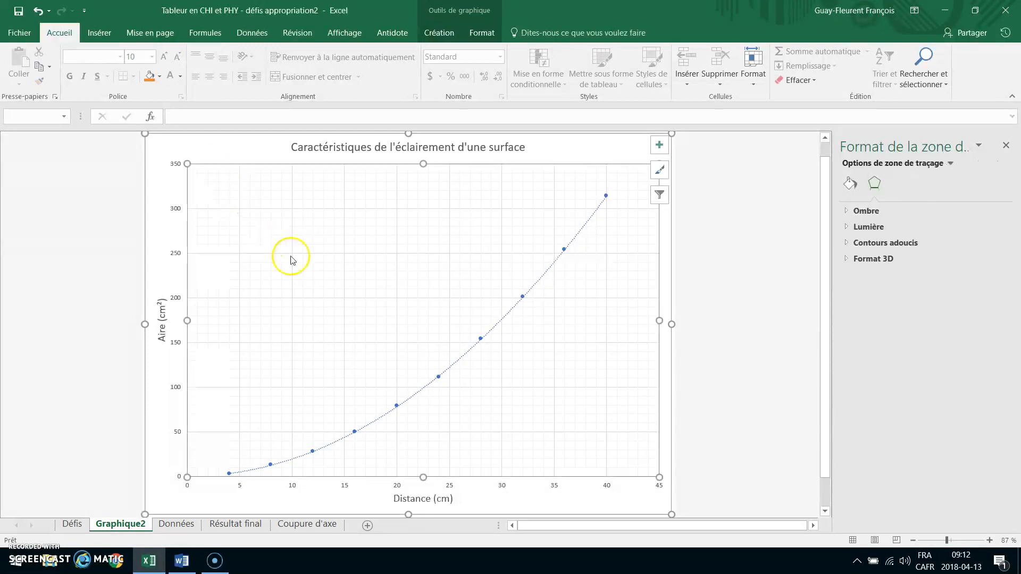
{"action": "left_click", "coordinate": [218, 153]}
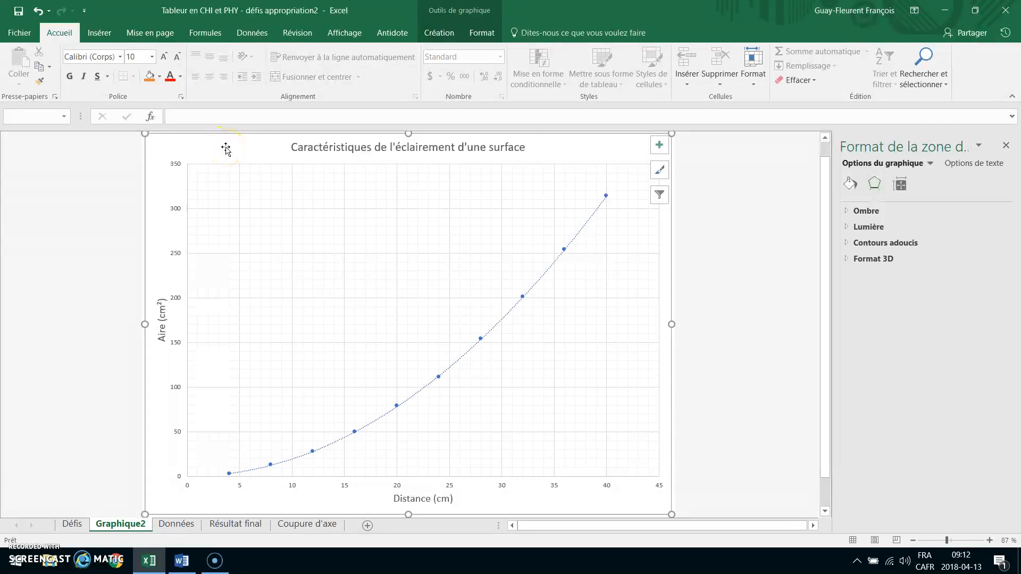
{"action": "right_click", "coordinate": [226, 150]}
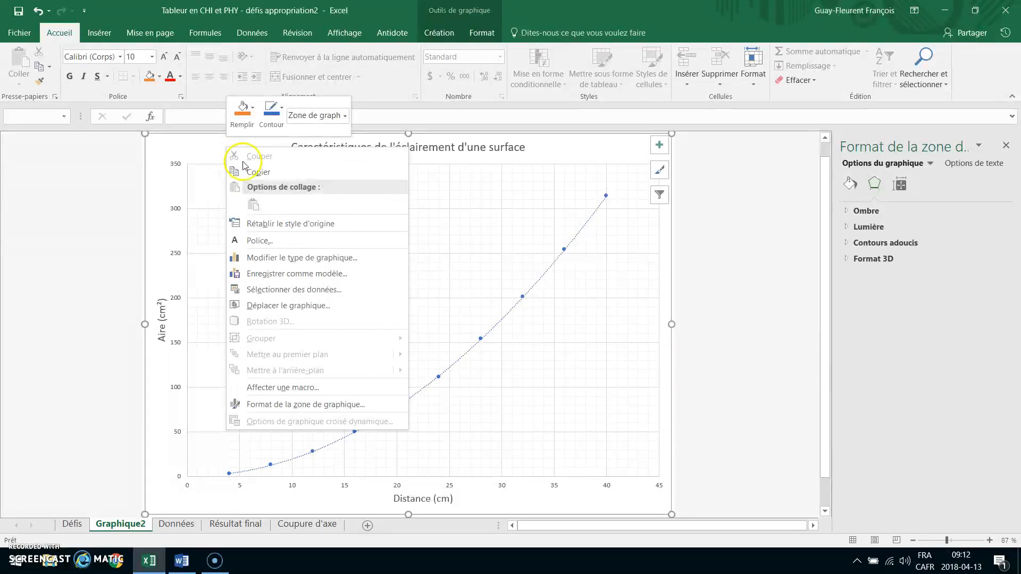
{"action": "left_click", "coordinate": [259, 172]}
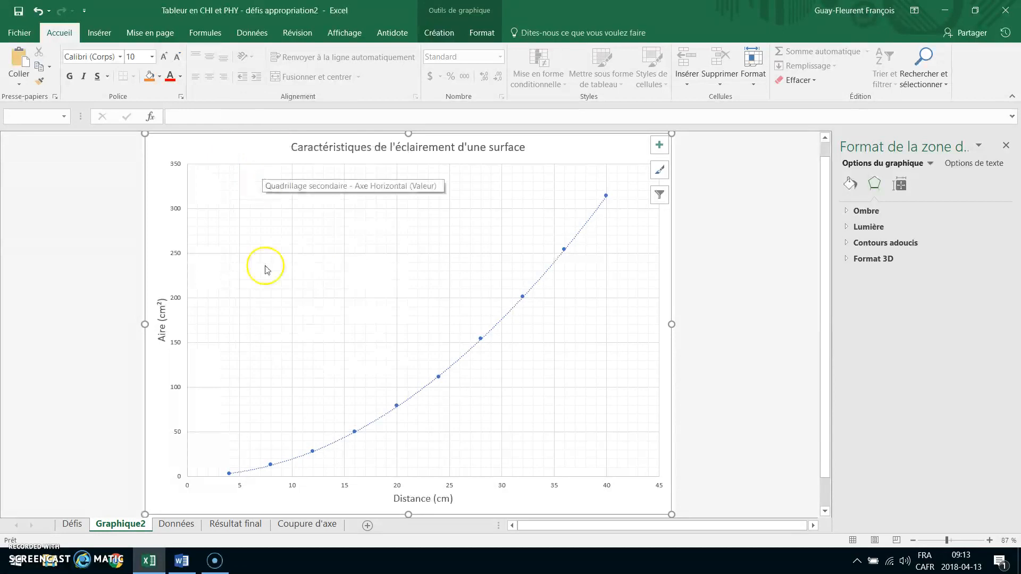
Step: Switch to the blank Word document and paste the copied chart as a picture
{"action": "left_click", "coordinate": [181, 564]}
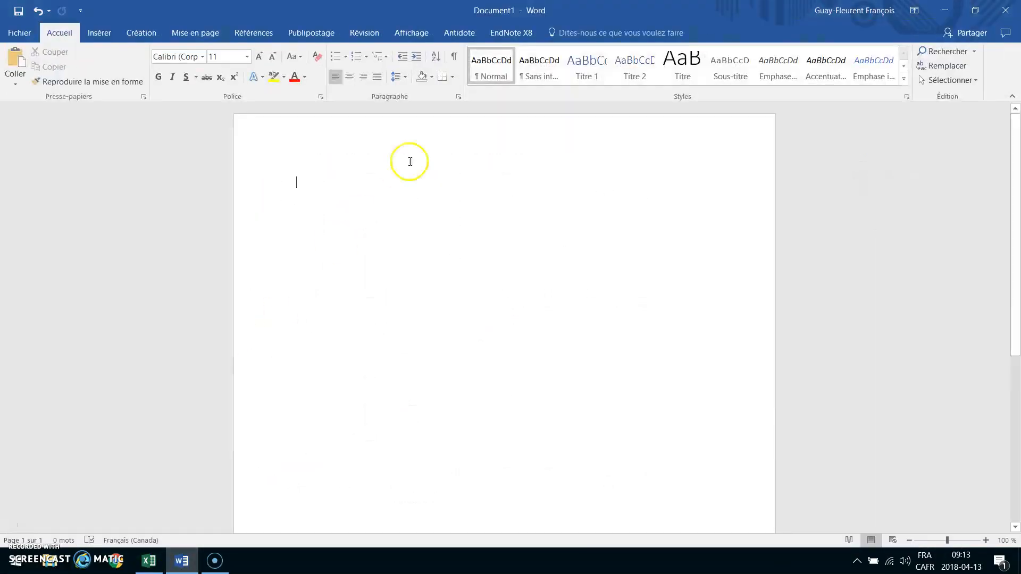
{"action": "right_click", "coordinate": [304, 183]}
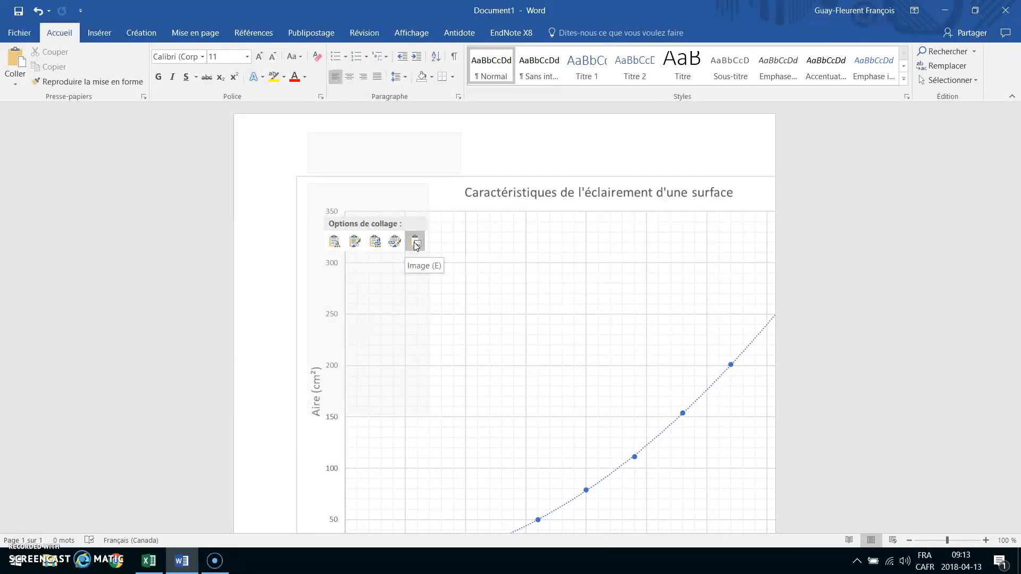
{"action": "left_click", "coordinate": [415, 243]}
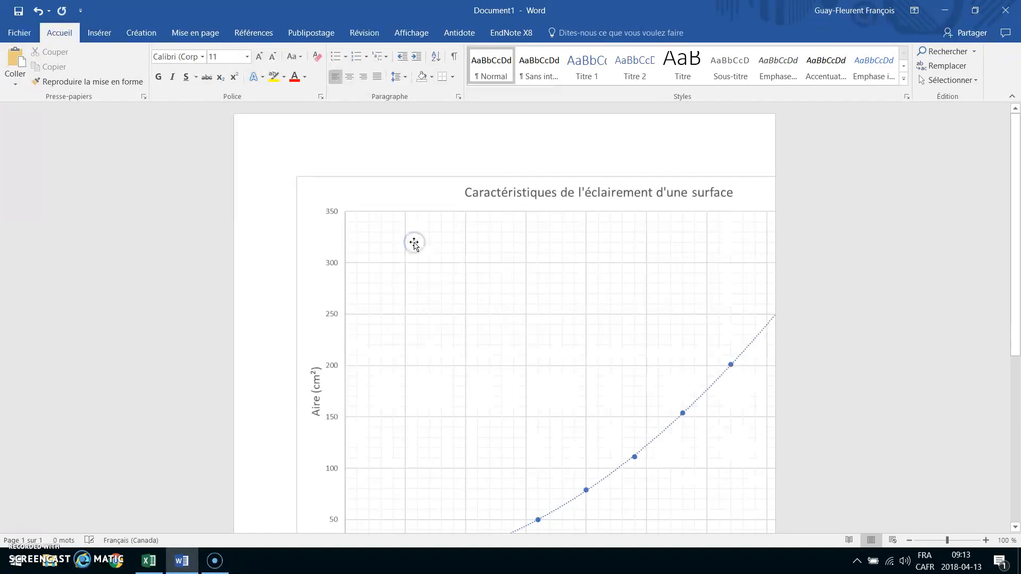
Step: Scale the pasted chart picture down proportionally so it fits within the page width
{"action": "left_click", "coordinate": [411, 244]}
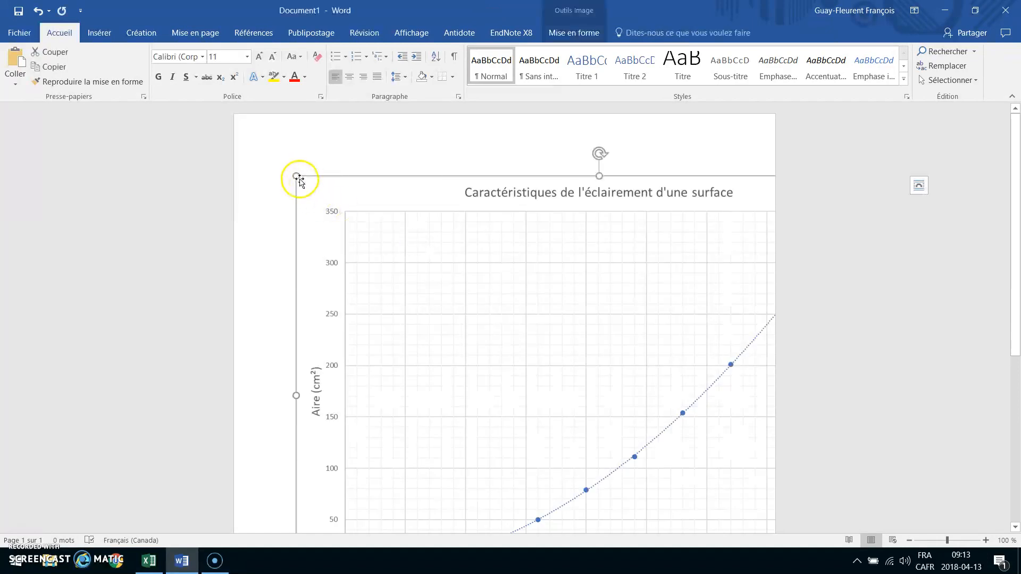
{"action": "left_click_drag", "start_coordinate": [308, 182], "coordinate": [490, 307]}
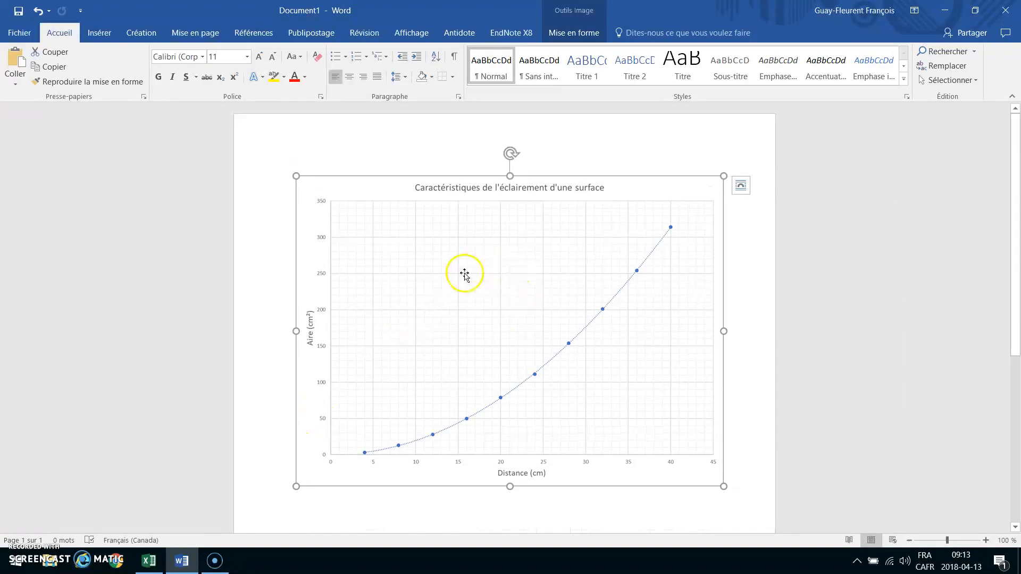
{"action": "scroll", "coordinate": [459, 285], "scroll_direction": "down", "scroll_amount": 3}
{"action": "scroll", "coordinate": [461, 286], "scroll_direction": "up", "scroll_amount": 3}
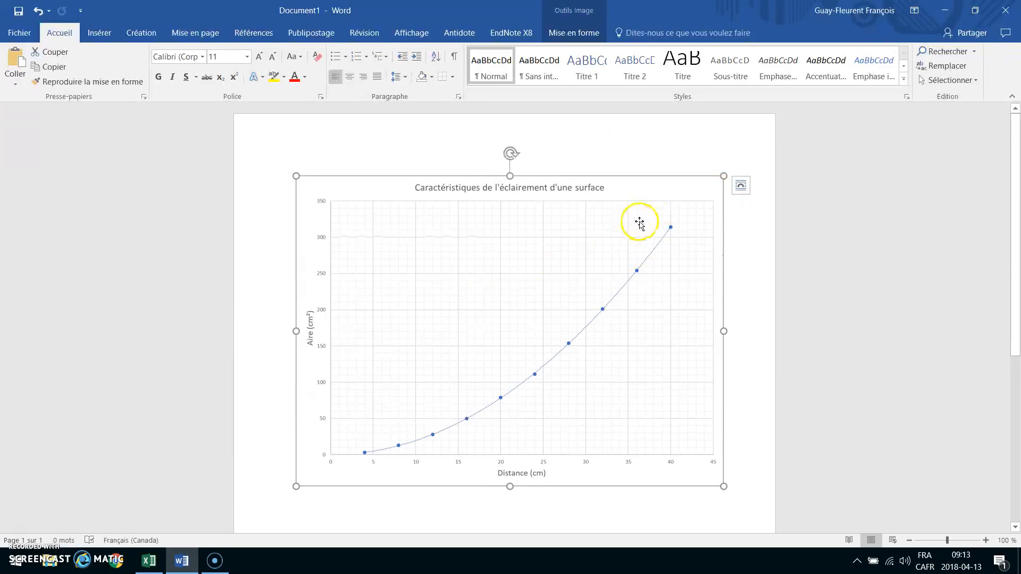
Step: Set the chart picture's text wrapping to square, moving with the text, and deselect it
{"action": "left_click", "coordinate": [739, 194]}
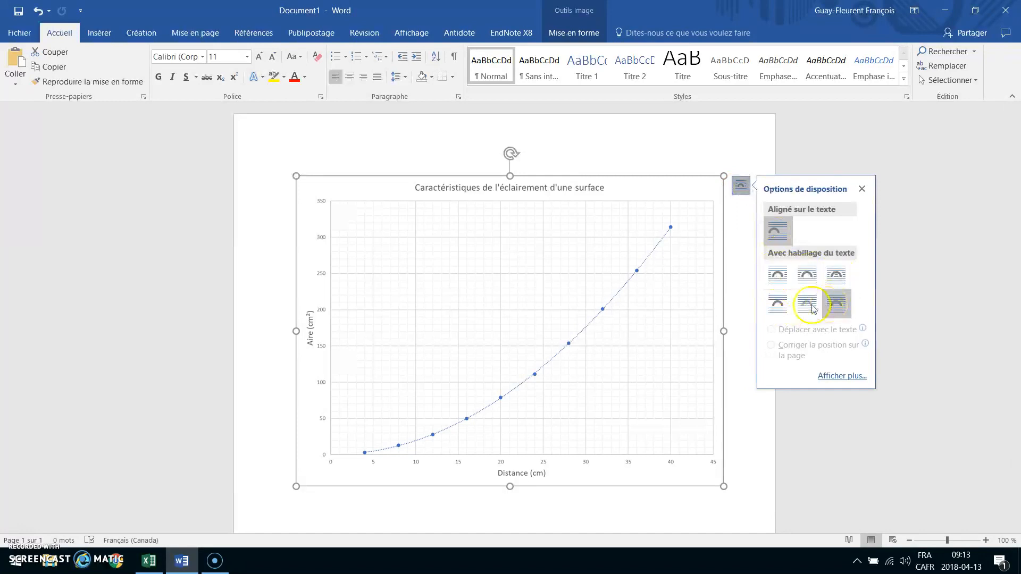
{"action": "left_click", "coordinate": [777, 274]}
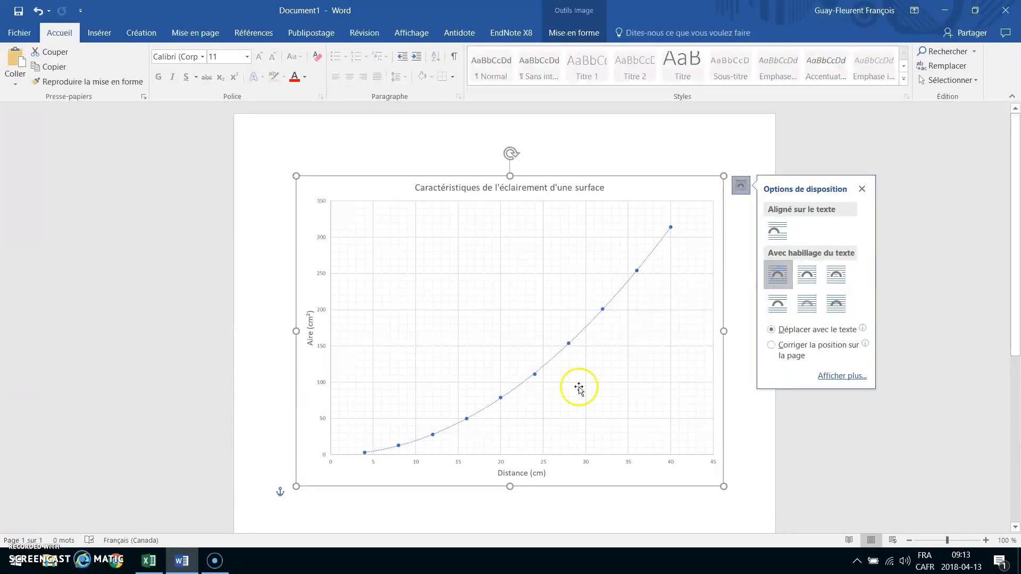
{"action": "left_click", "coordinate": [450, 512]}
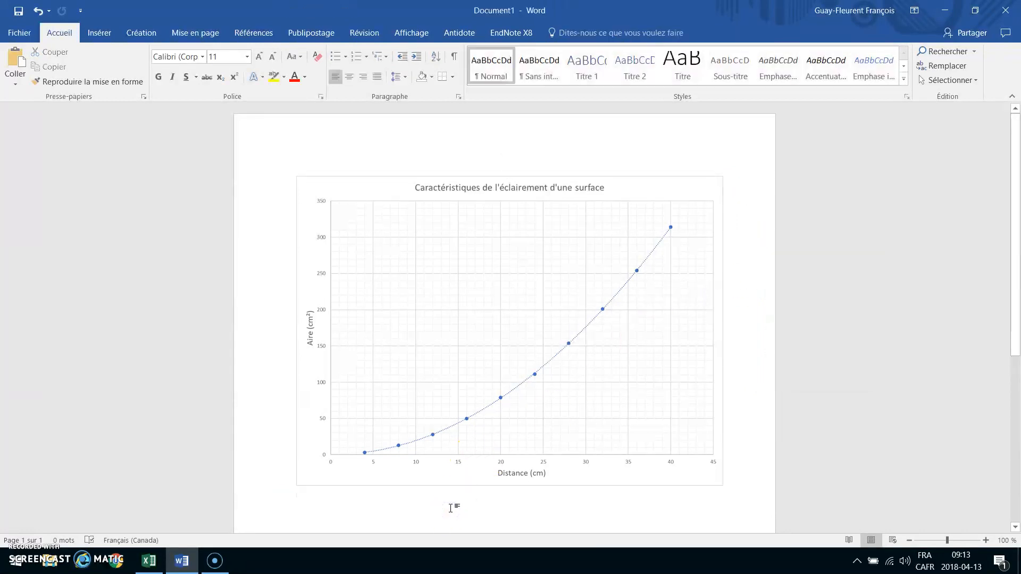